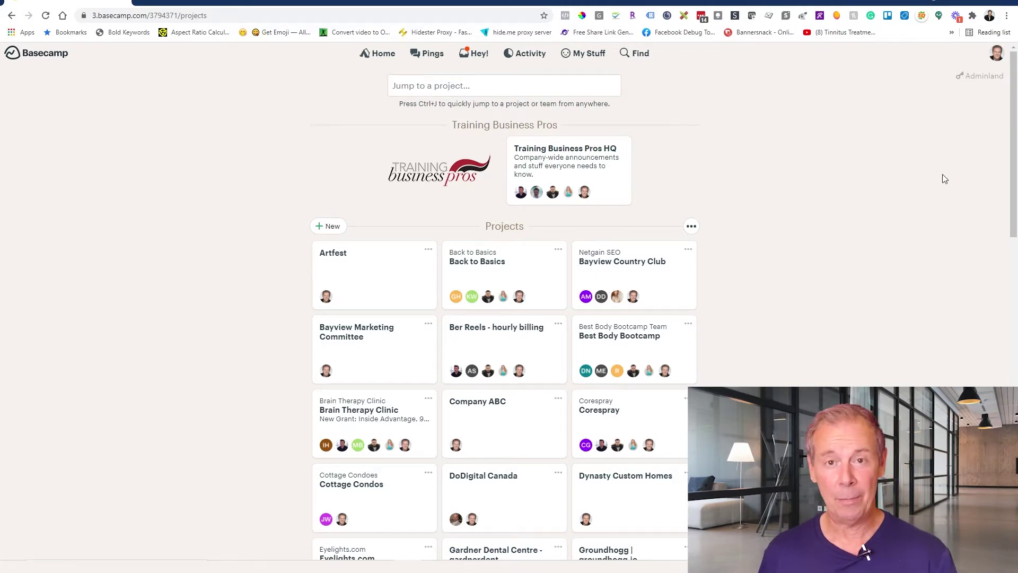
Switch from Chrome to the Basecamp 3 desktop app's Home page.
key(alt+Tab)
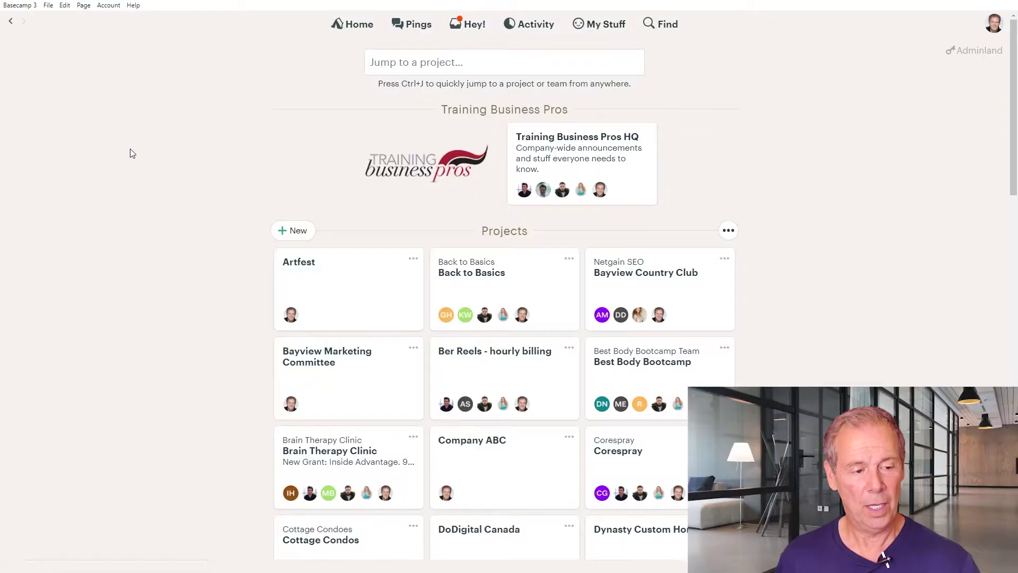
Create a new blank project named 'Client ABC'.
click(280, 235)
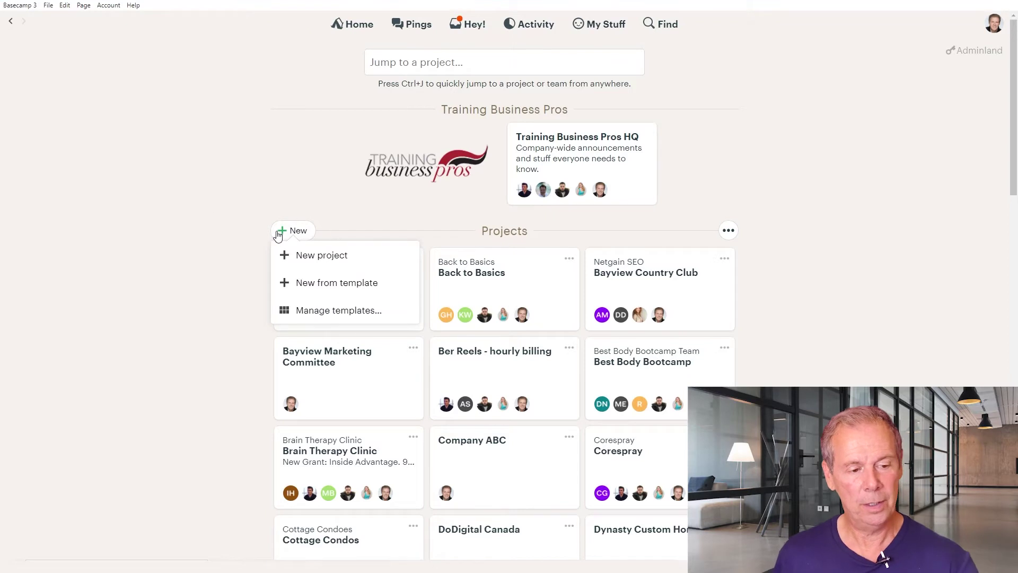
click(334, 258)
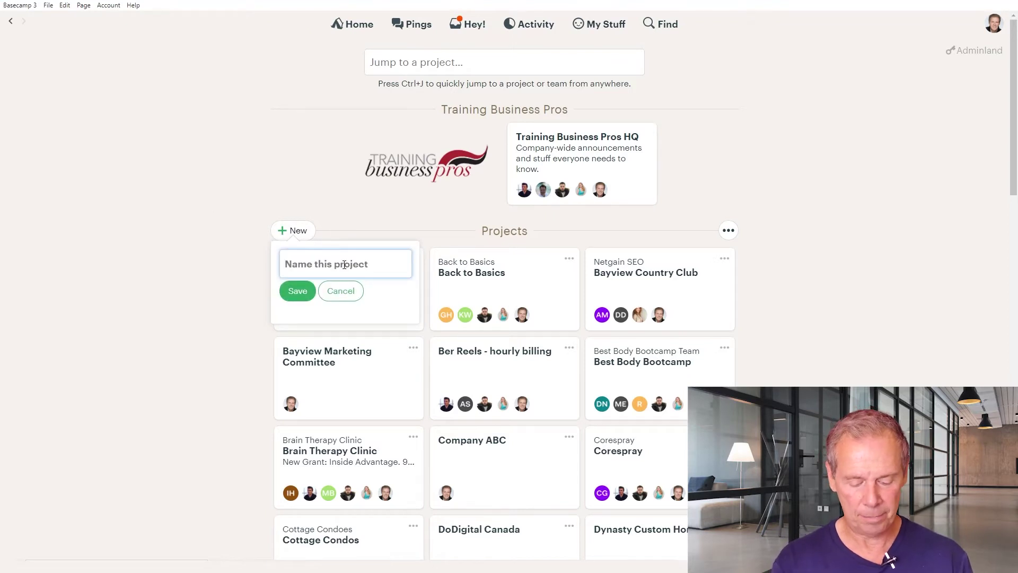
text(Cl)
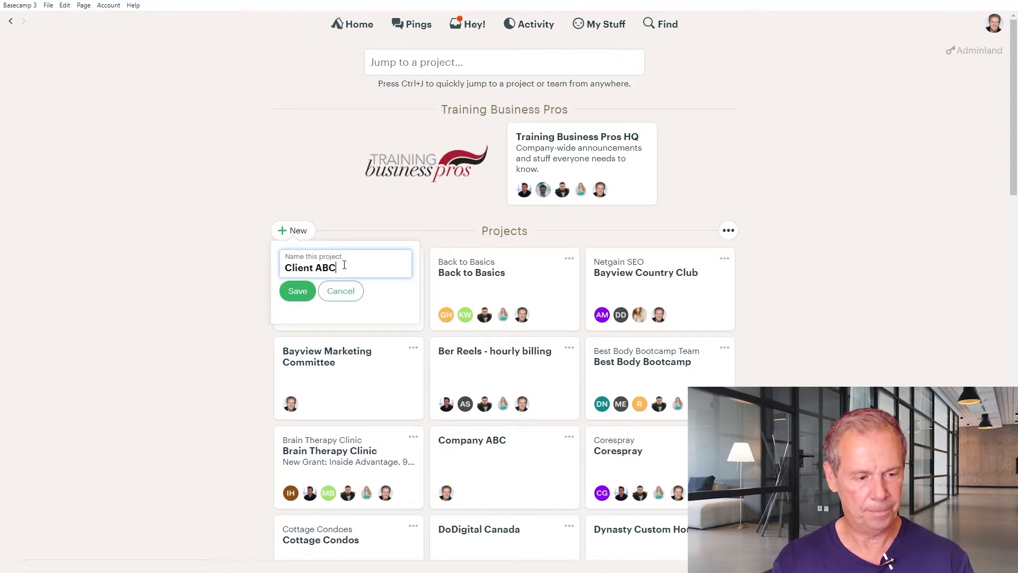
text(ient ABC)
click(300, 288)
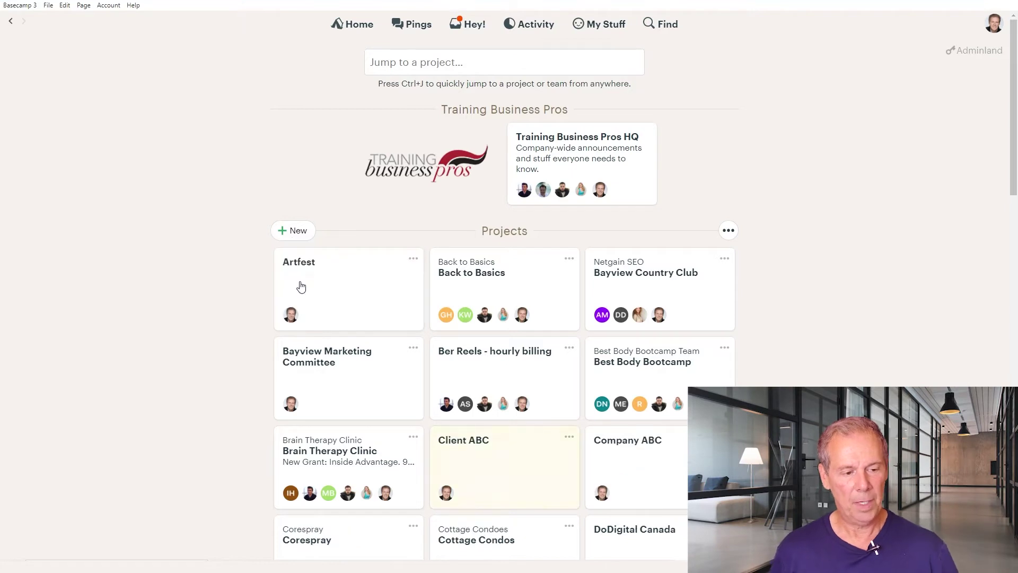
Open the Client ABC project from the Home page's project cards.
scroll(451, 398, down, 2)
click(569, 330)
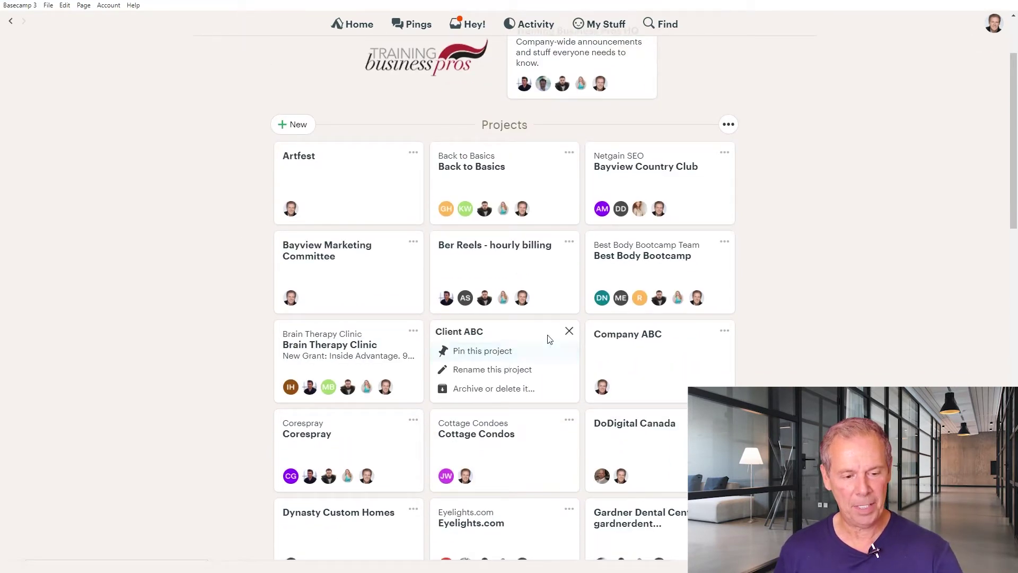
click(569, 332)
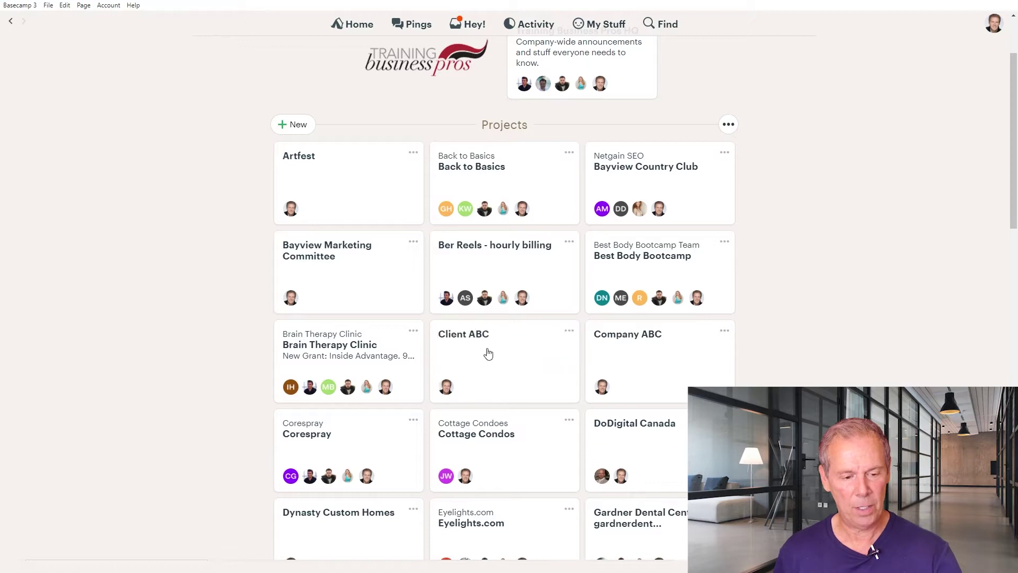
click(472, 344)
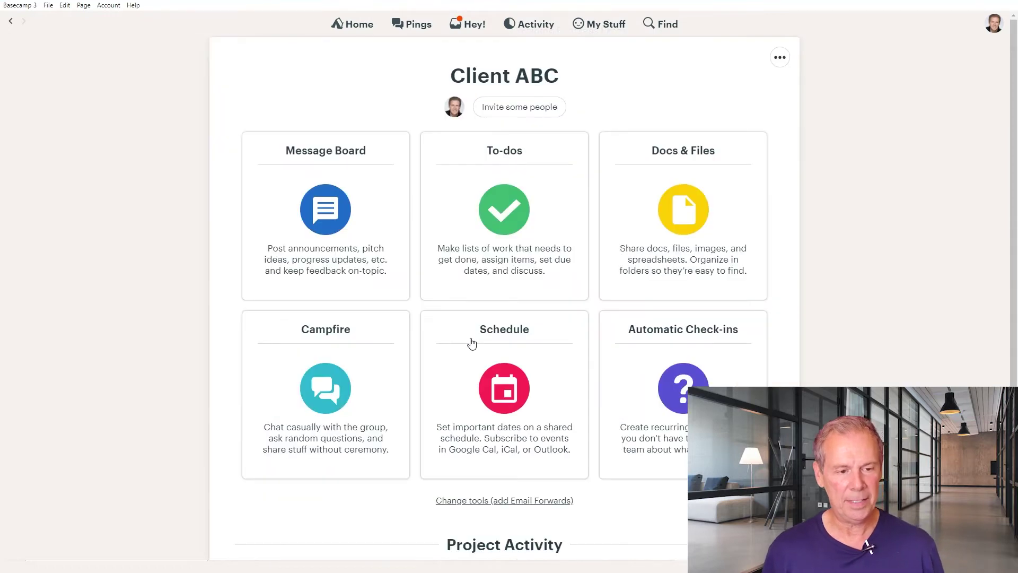
Start inviting people from our team, picking the Training Business Pros company.
click(514, 108)
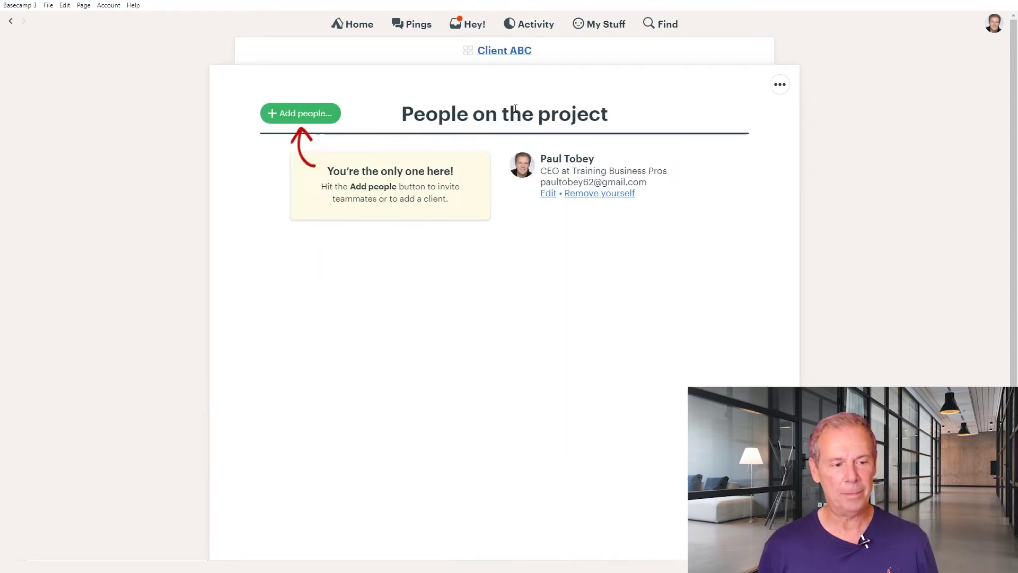
click(300, 113)
click(308, 163)
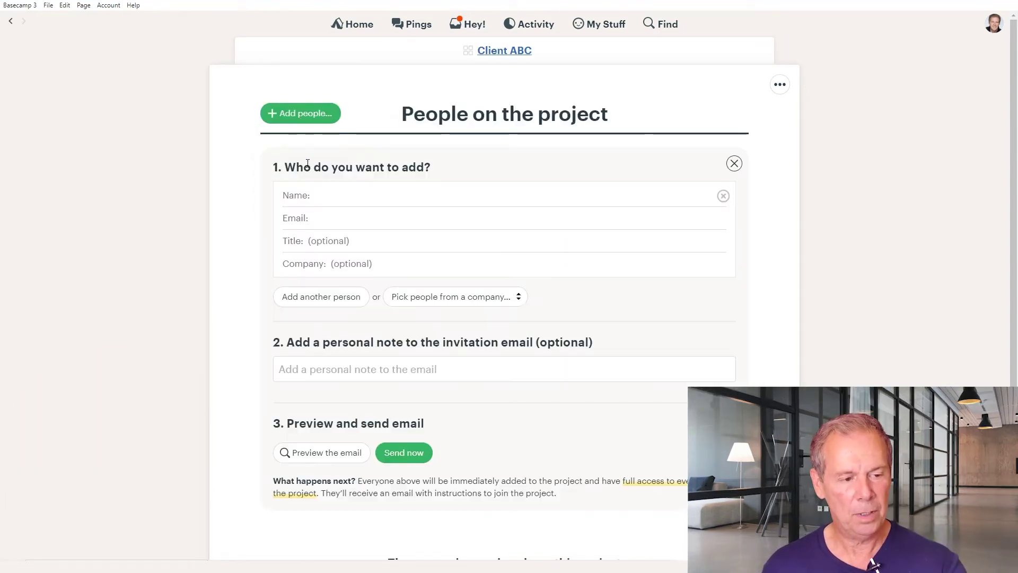
click(467, 304)
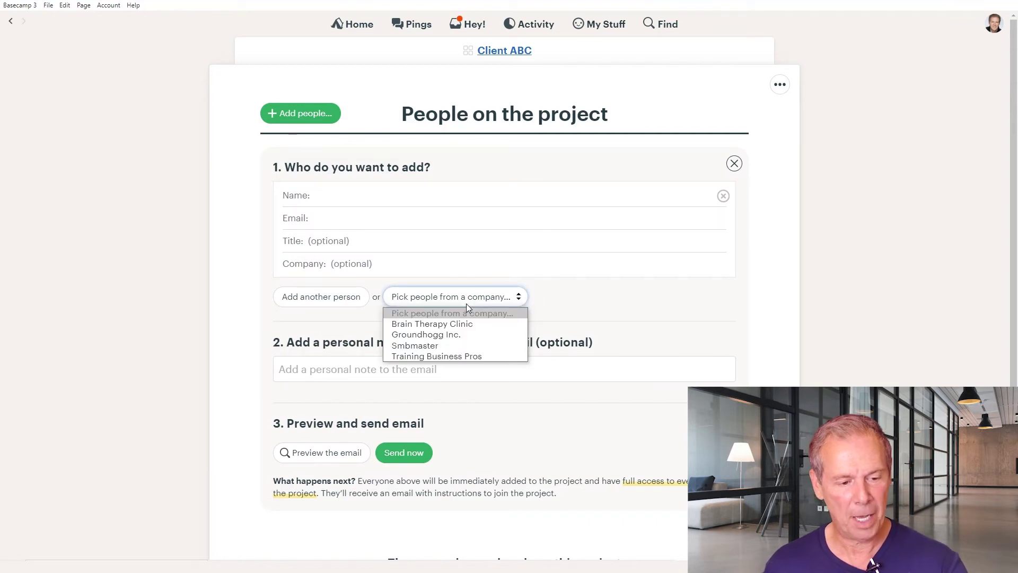
click(455, 357)
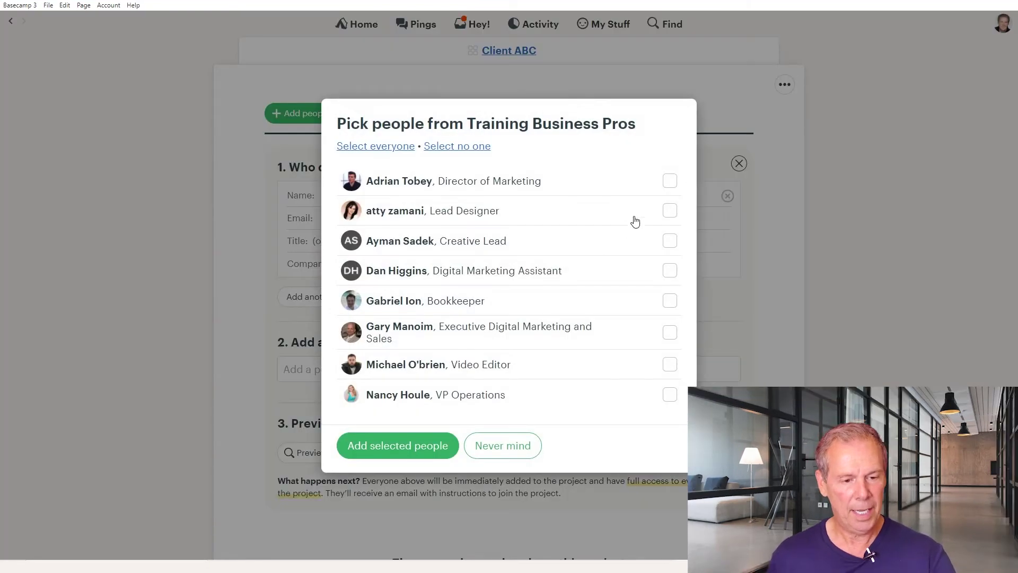
Add the Director of Marketing, Lead Designer, Bookkeeper and VP Operations to the invite form.
click(672, 180)
click(670, 210)
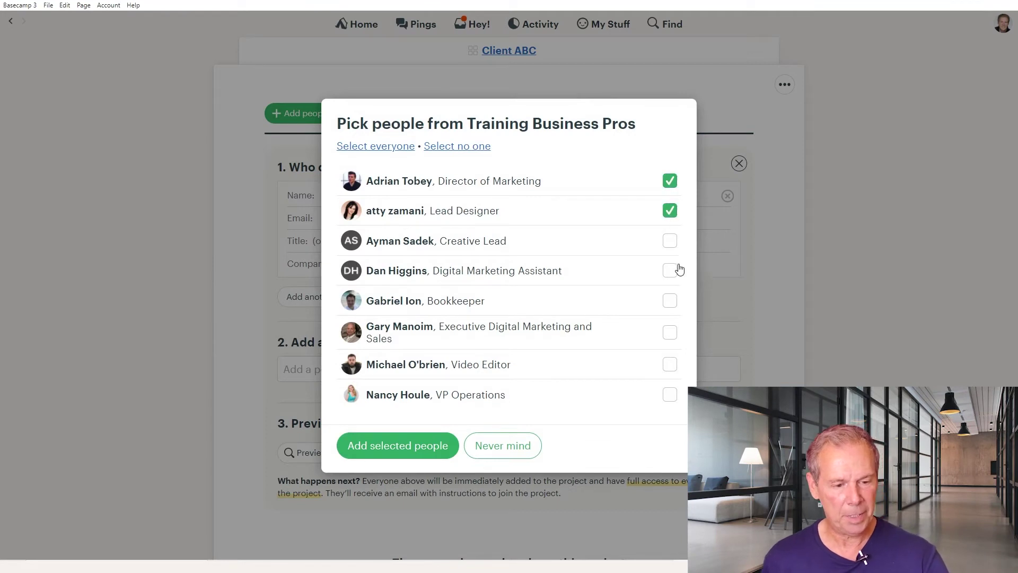
click(670, 300)
click(670, 393)
click(386, 445)
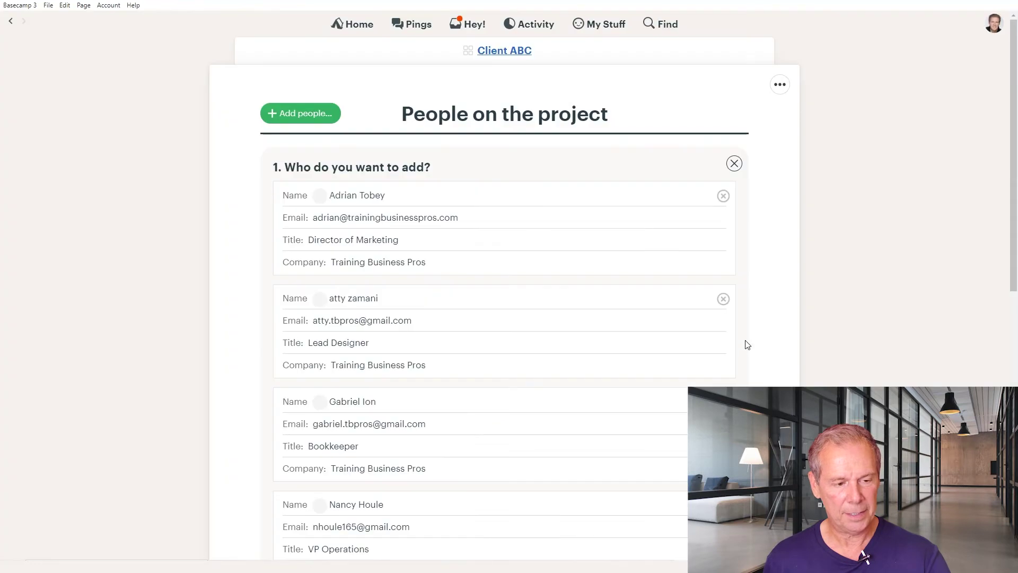
Open the invitation's personal note editor, then bring up the add-people choices again.
scroll(436, 256, down, 10)
click(431, 258)
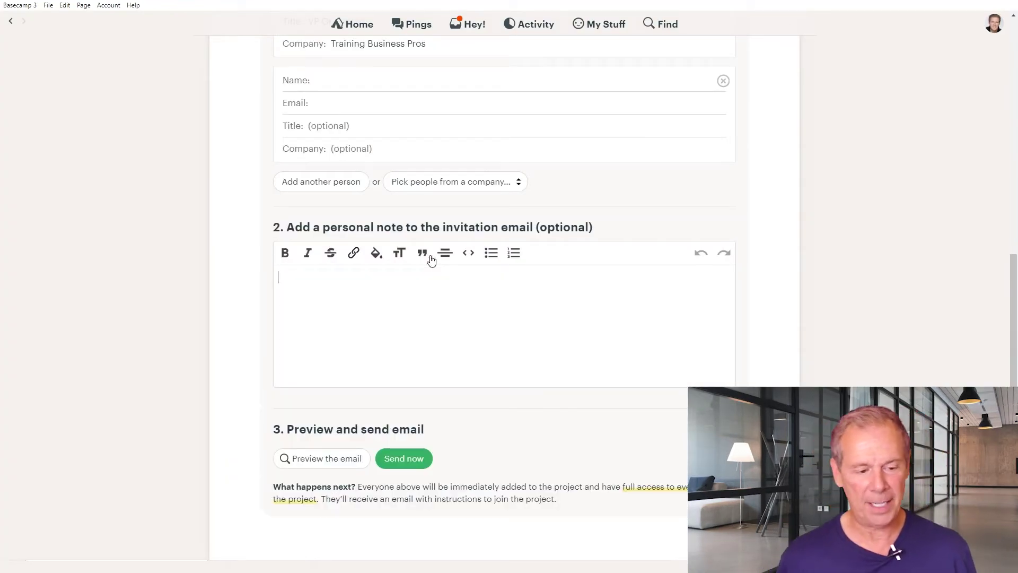
scroll(432, 265, down, 2)
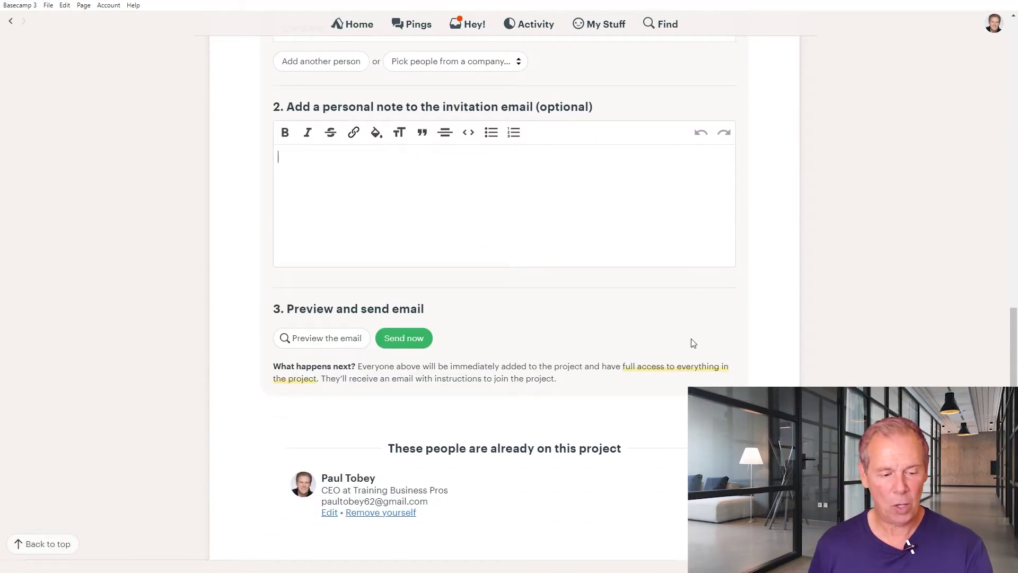
scroll(693, 343, up, 4)
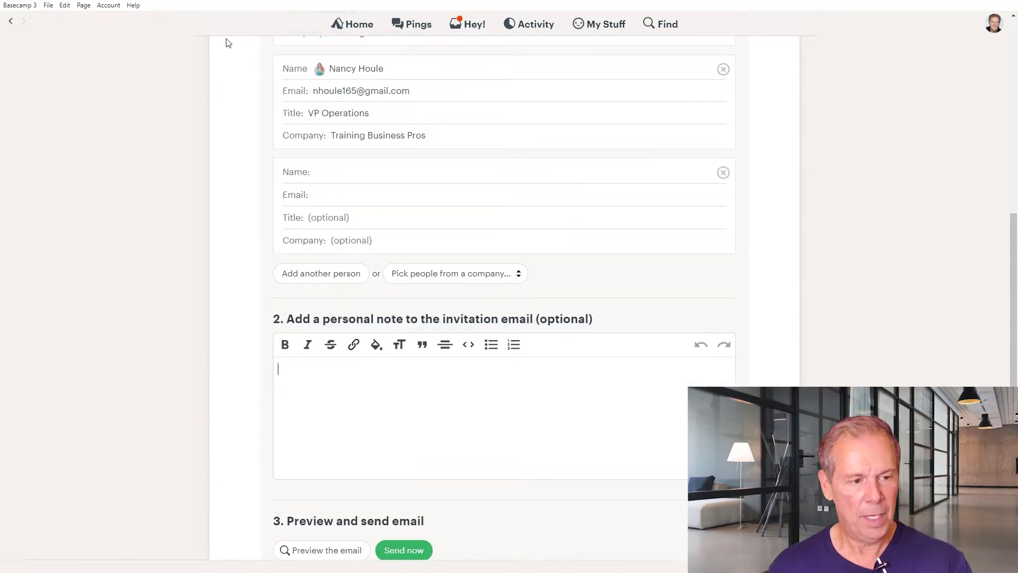
scroll(354, 101, up, 6)
scroll(352, 100, up, 2)
click(316, 118)
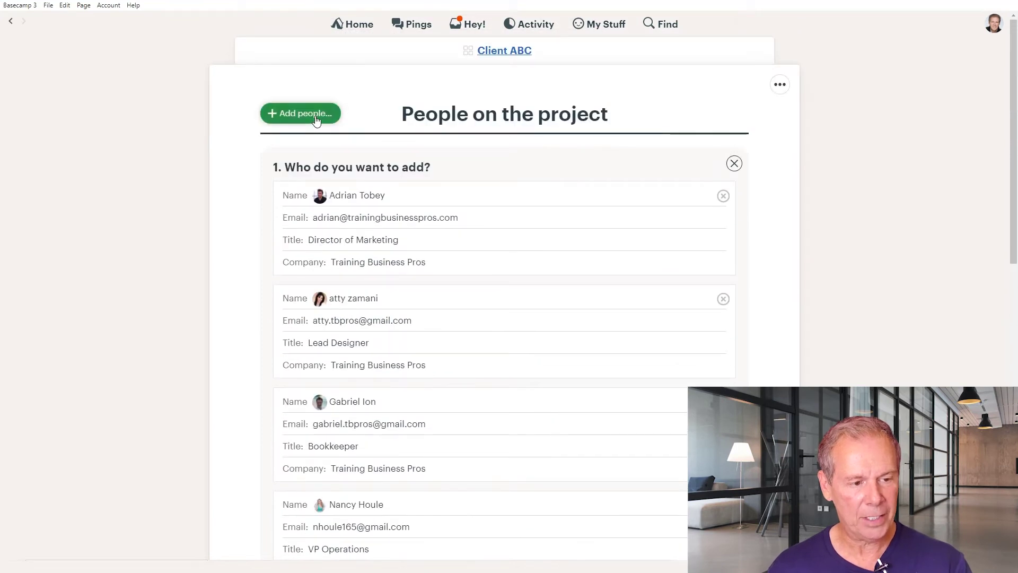
Add a client using the new collaboration way, with Client ABC as the client company.
click(320, 222)
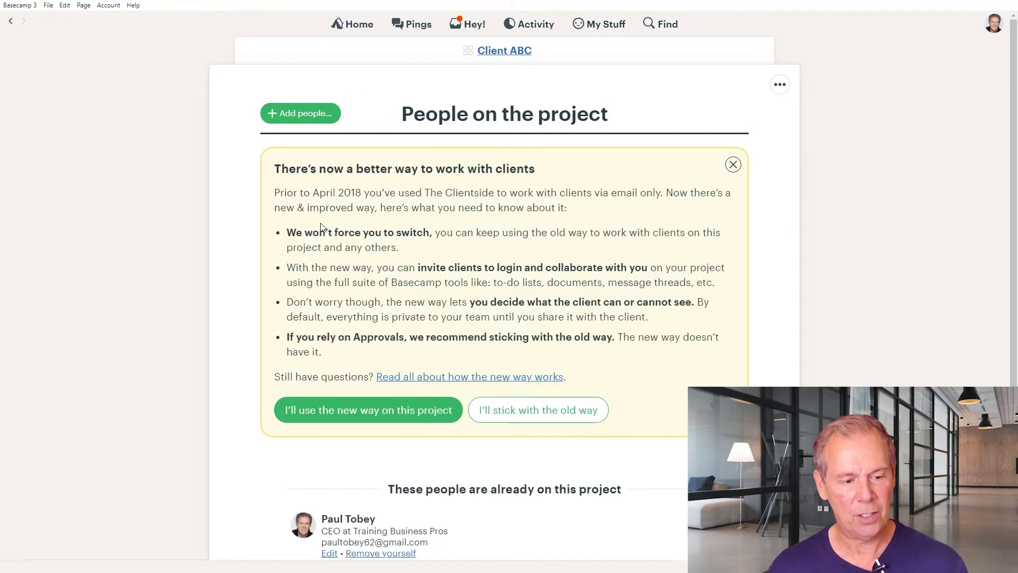
click(409, 422)
click(397, 298)
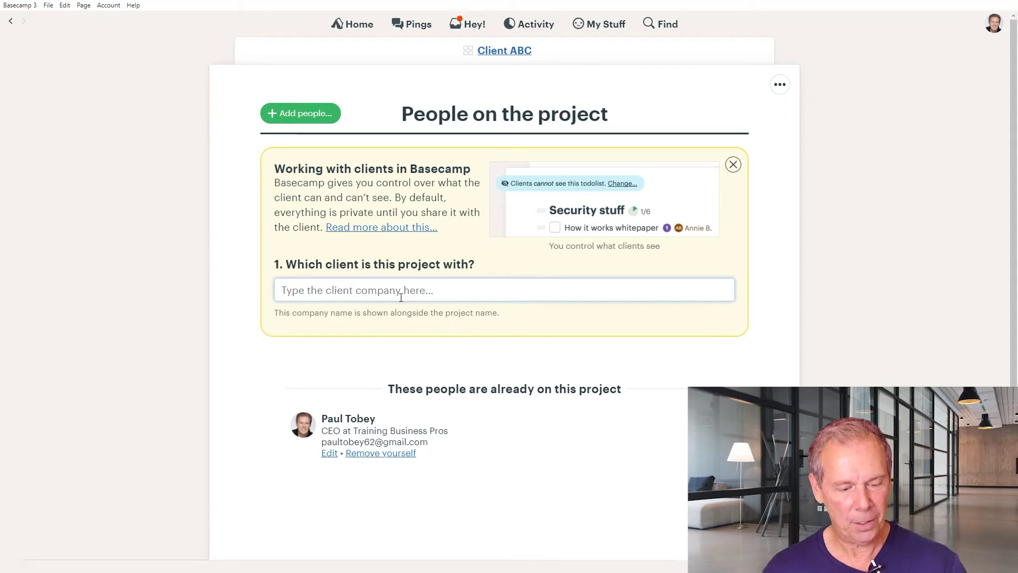
text(Client ABC)
key(Return)
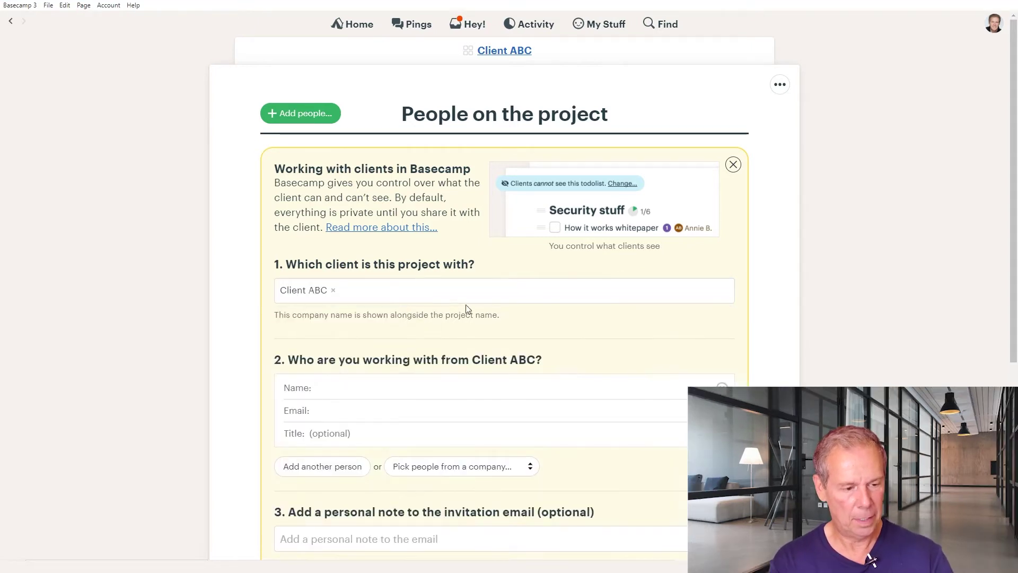
Start filling the client contact, entering the placeholder name 'First Name'.
scroll(503, 346, down, 3)
scroll(504, 346, down, 2)
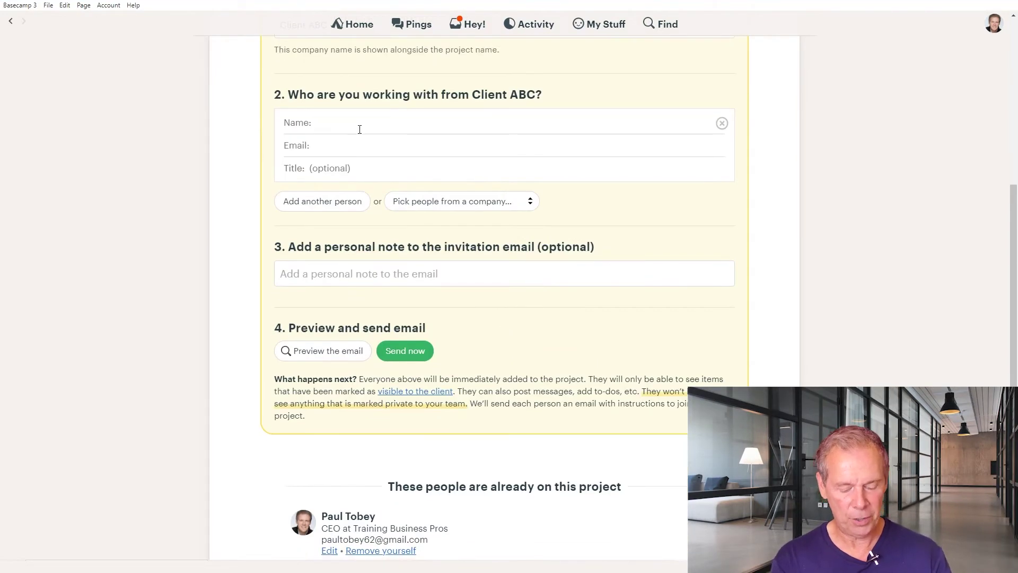
click(359, 129)
text(First Name)
key(Return)
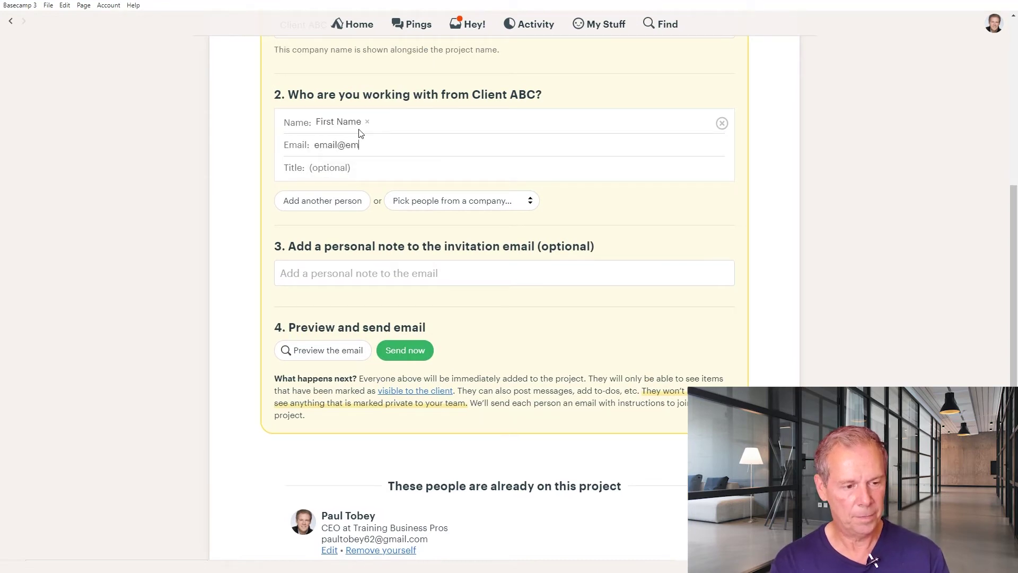
text(CEO)
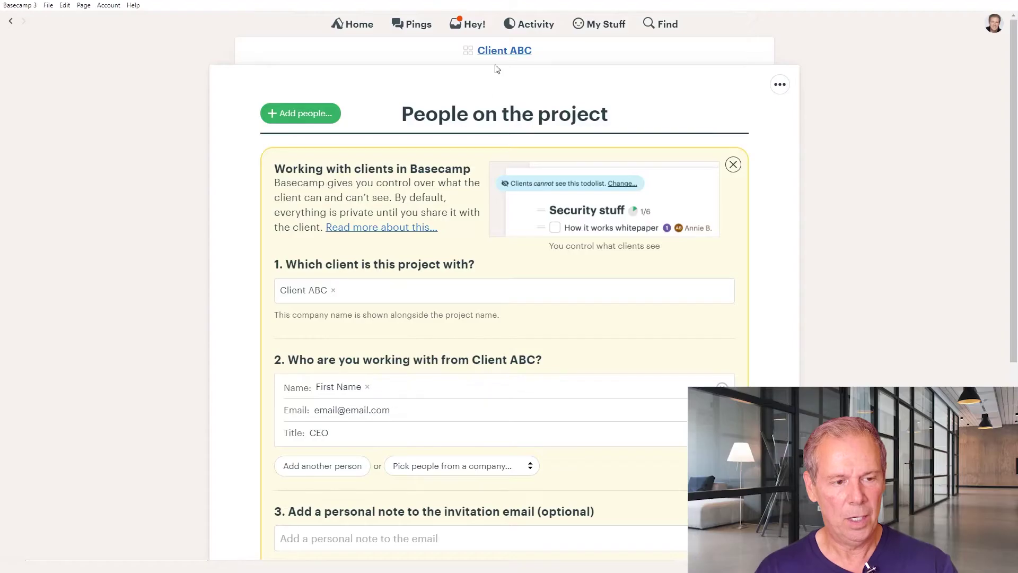
click(505, 47)
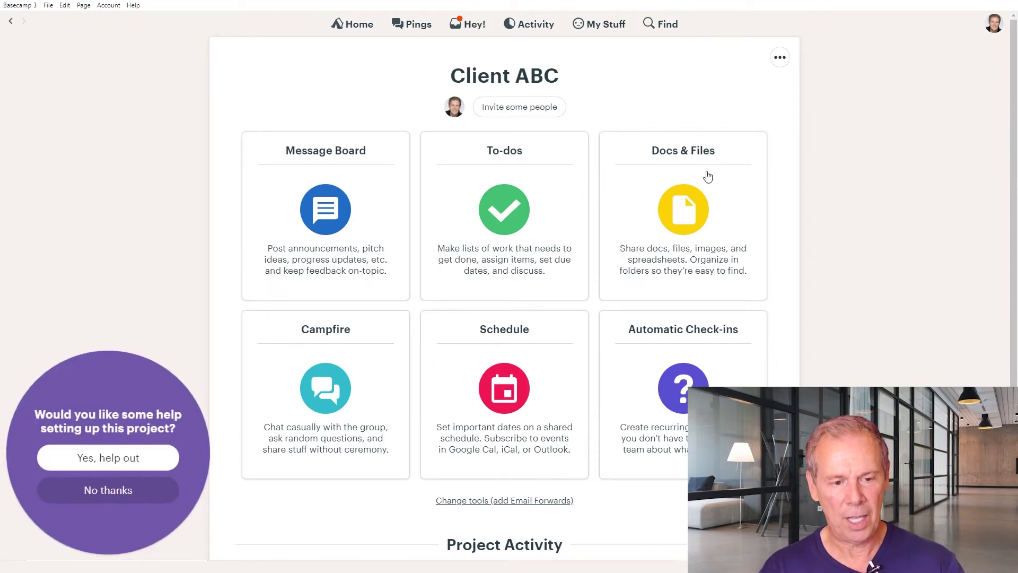
Make a 'Website Assets' folder in Client ABC's Docs & Files and open it.
click(682, 162)
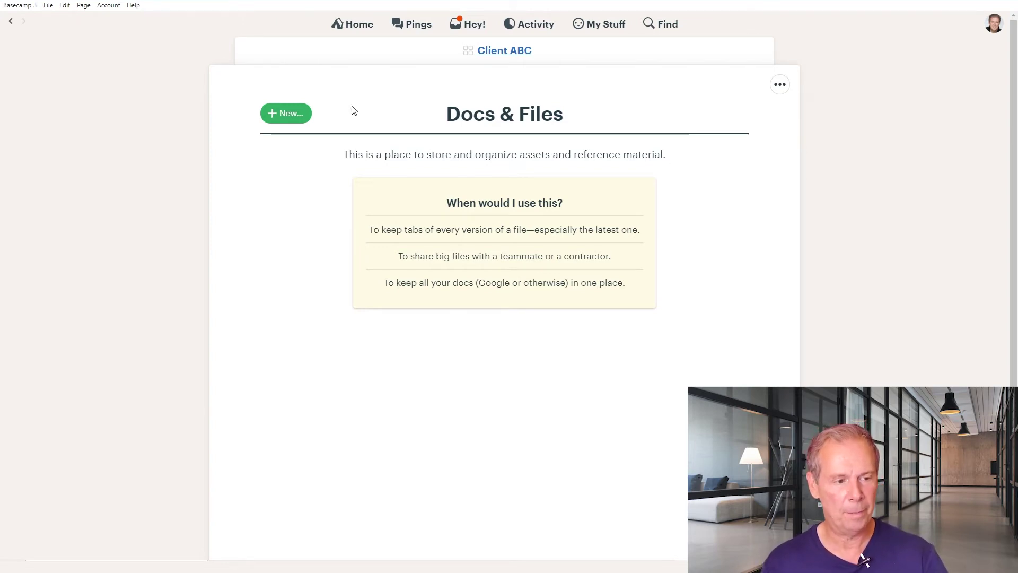
click(291, 118)
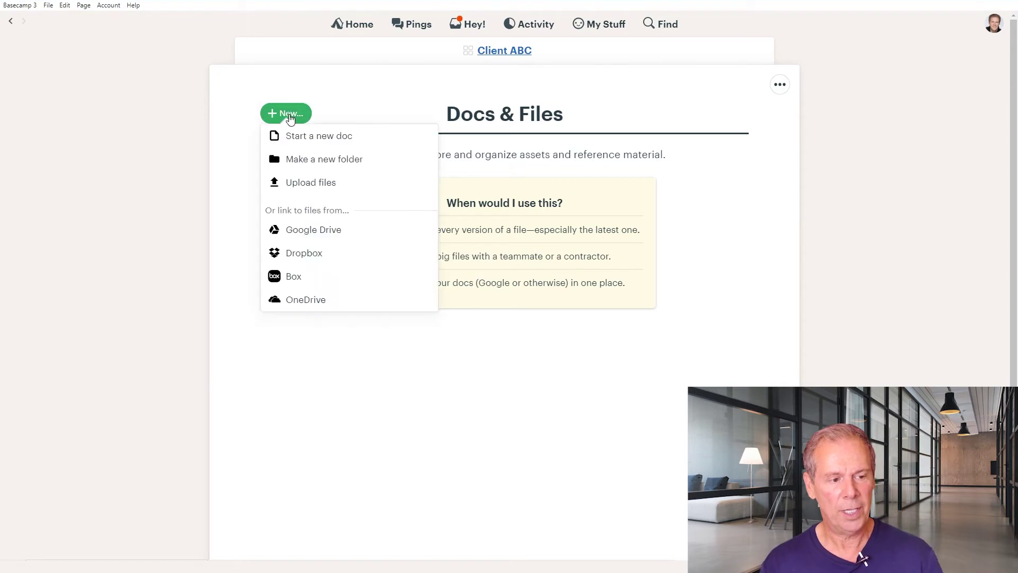
click(319, 167)
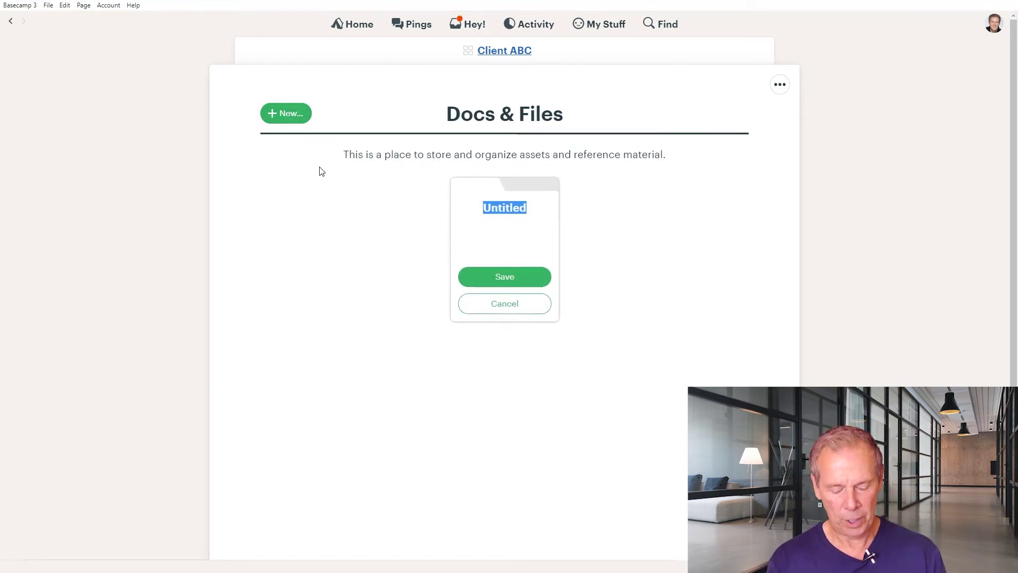
text(Website Assets)
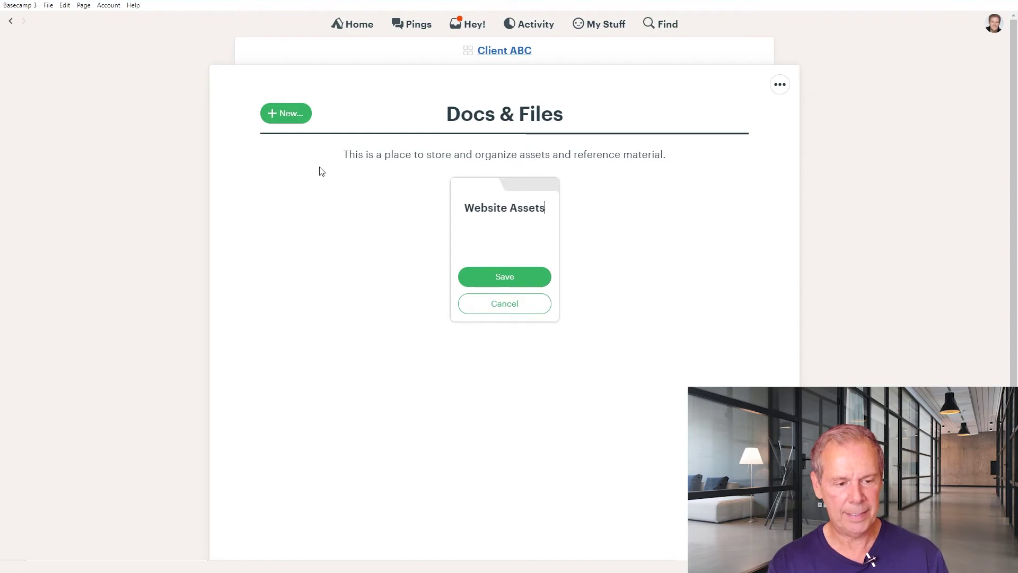
key(Return)
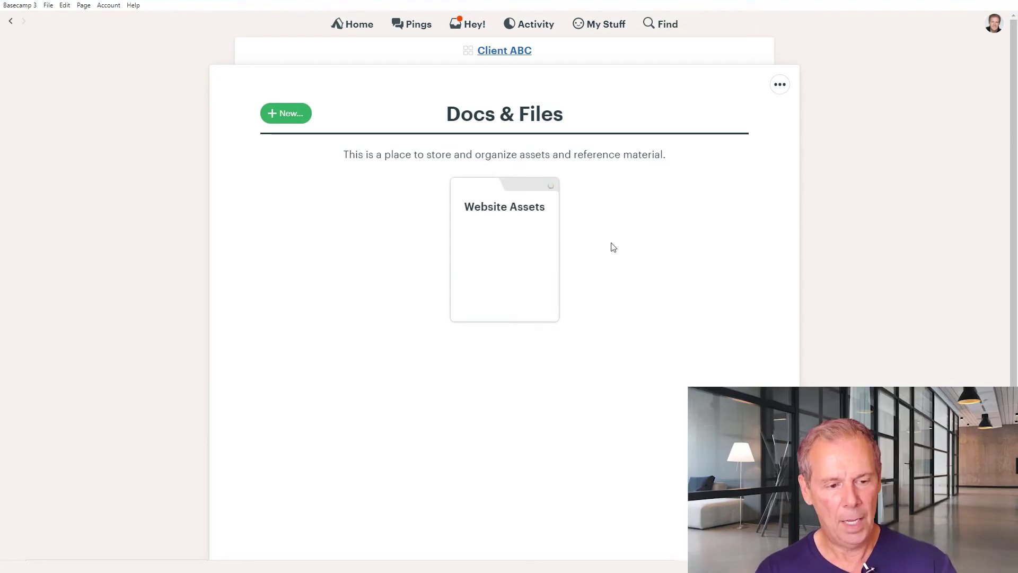
click(537, 212)
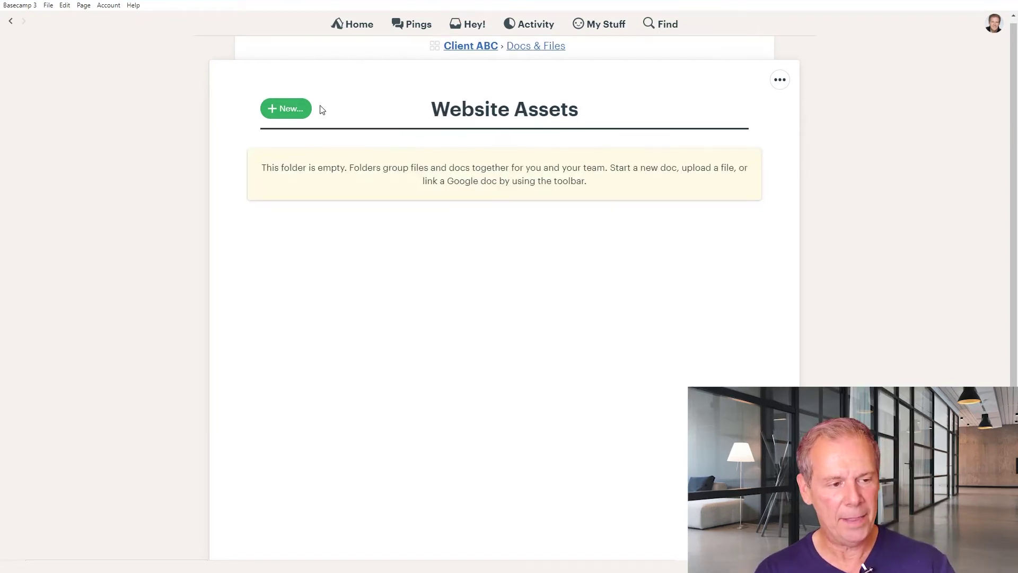
click(286, 110)
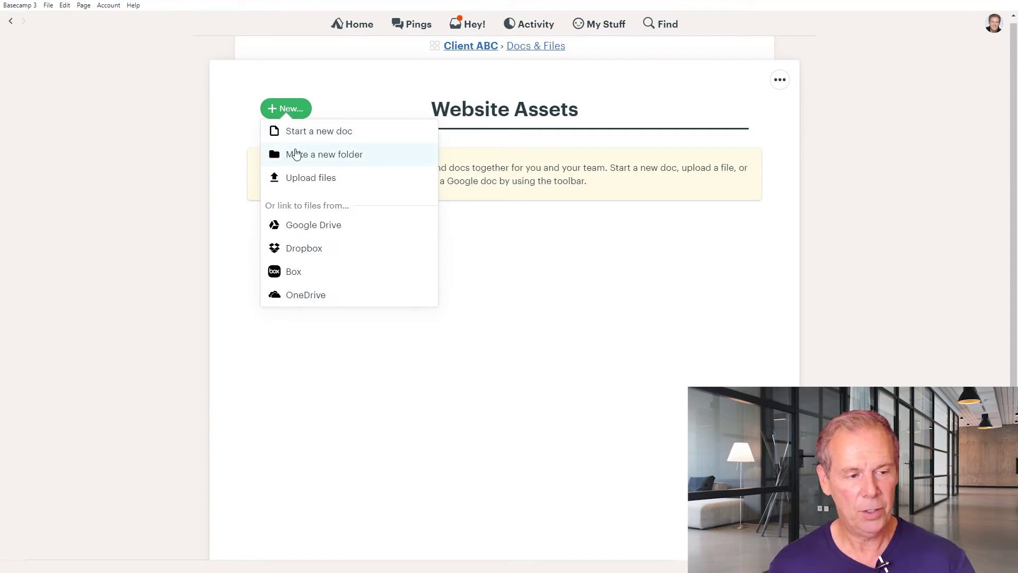
Post a new doc titled 'Basecamp Doc' inside the Website Assets folder.
click(313, 132)
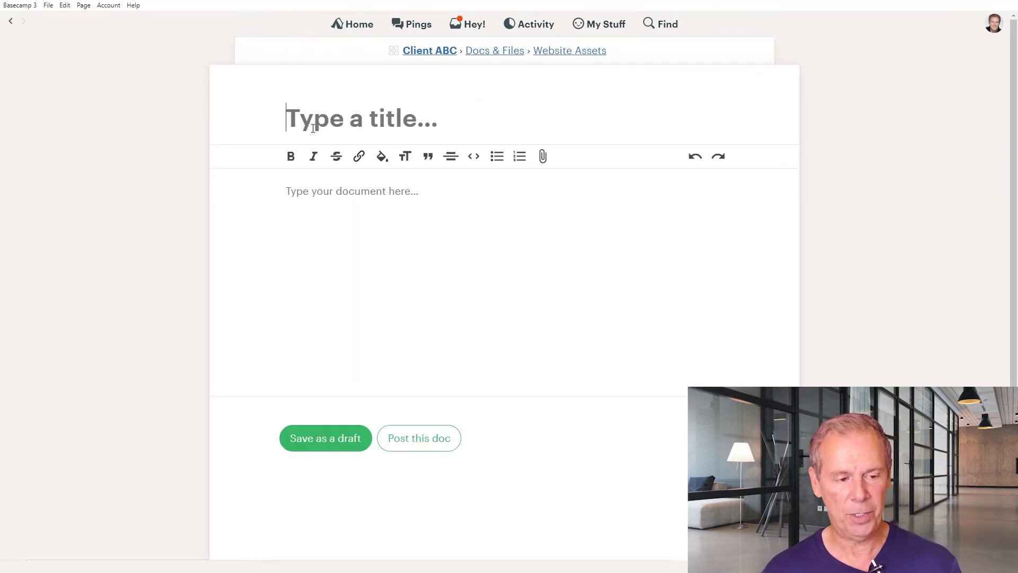
text(Basec)
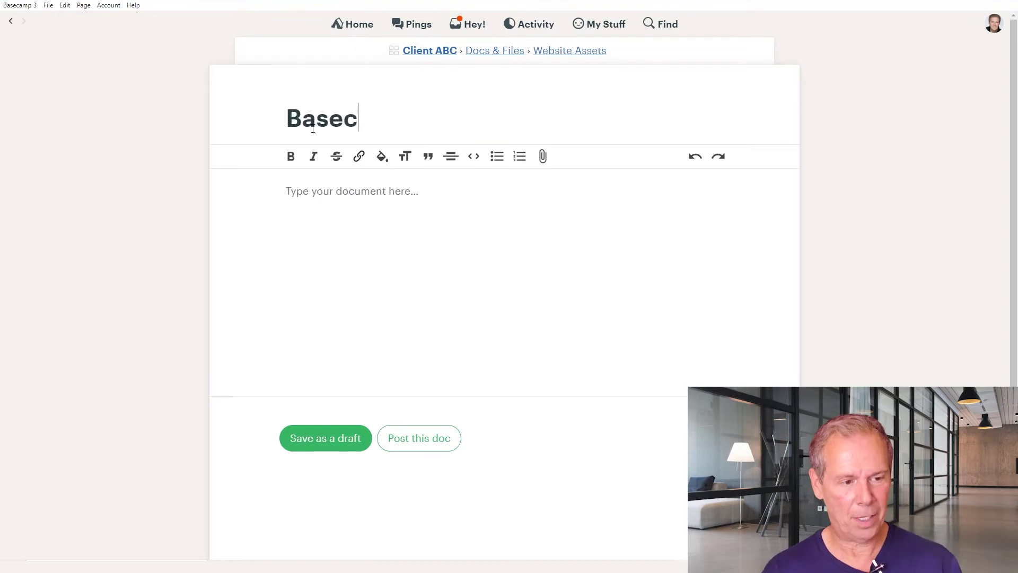
text(amp Doc)
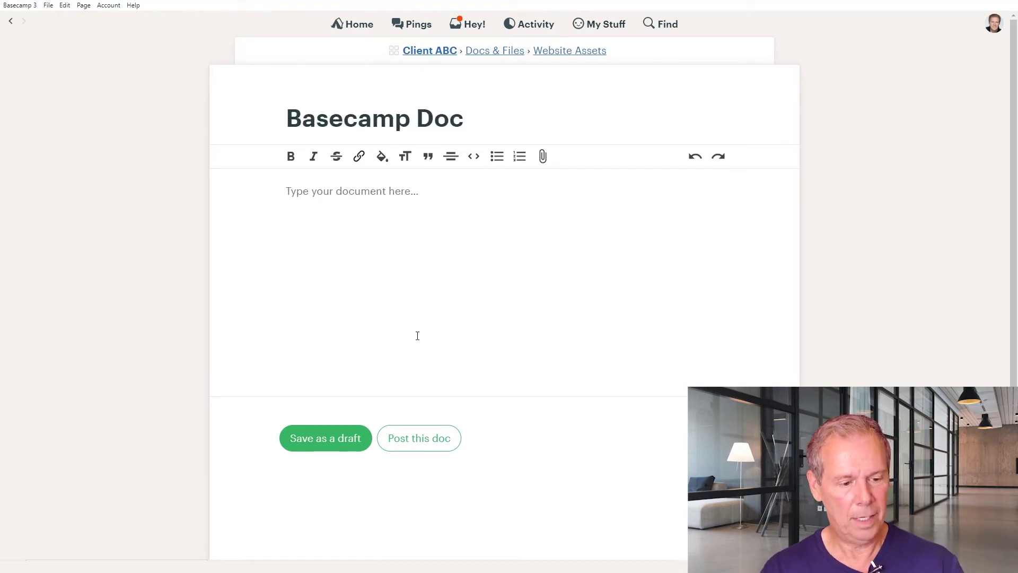
click(438, 439)
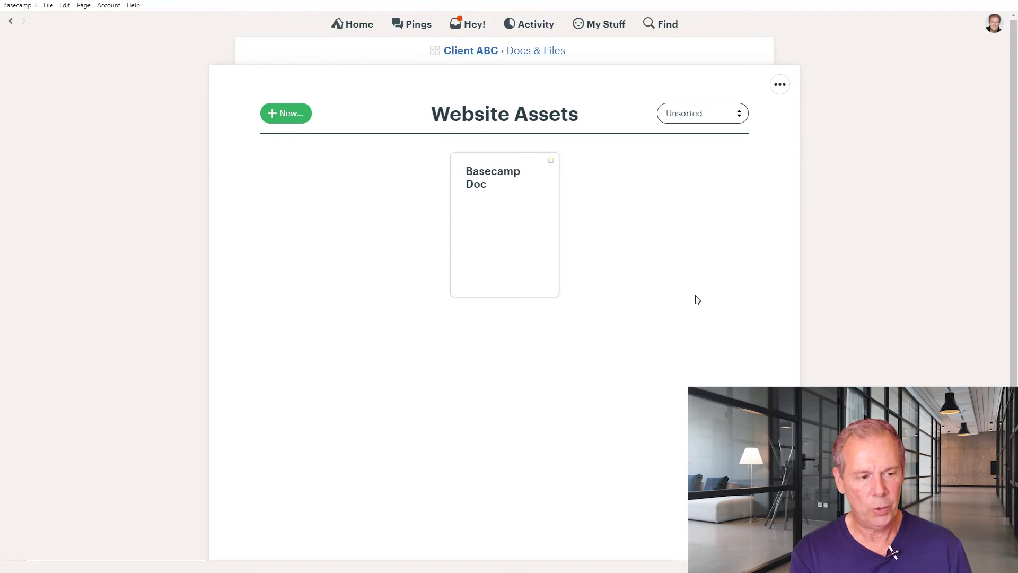
Upload How-to-design-a-sales-funnel.docx from the computer and post it to Website Assets.
click(279, 113)
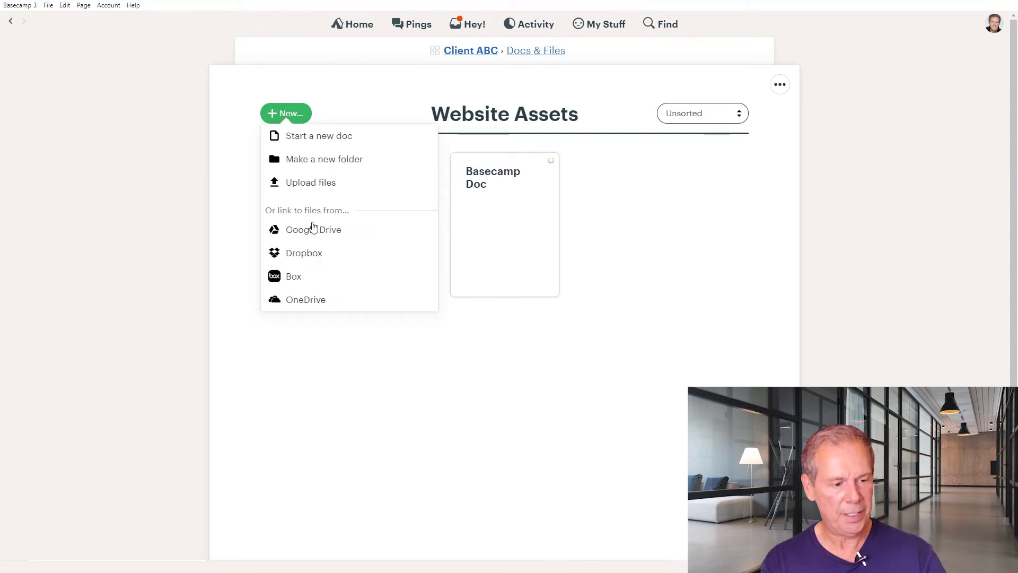
scroll(316, 266, down, 1)
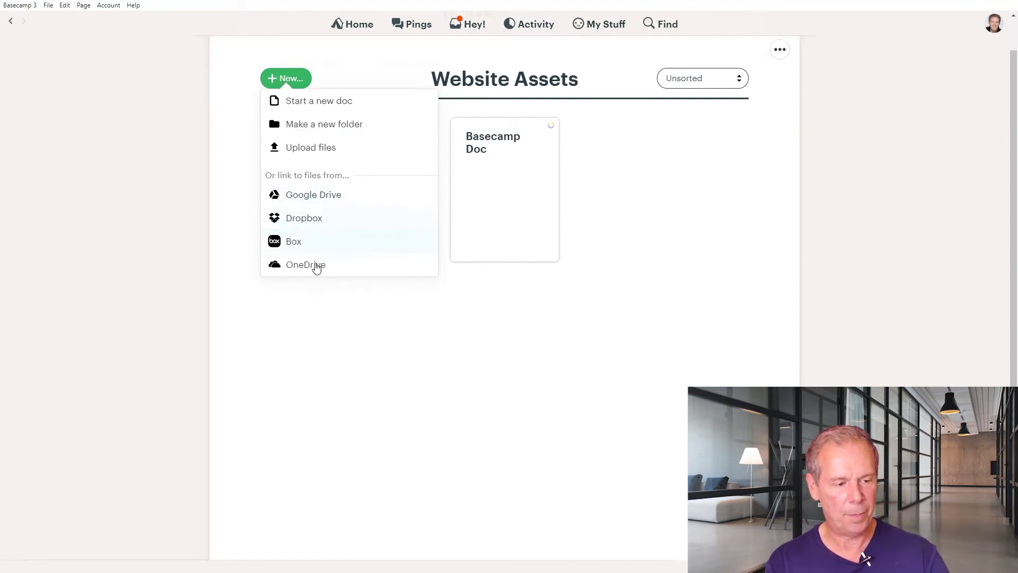
scroll(316, 247, up, 1)
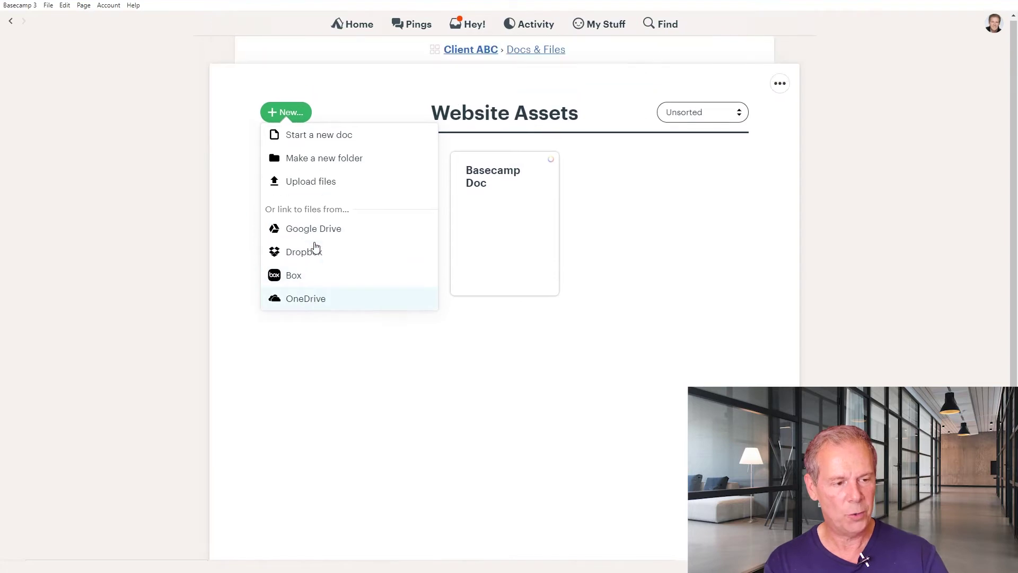
click(312, 189)
scroll(131, 144, down, 10)
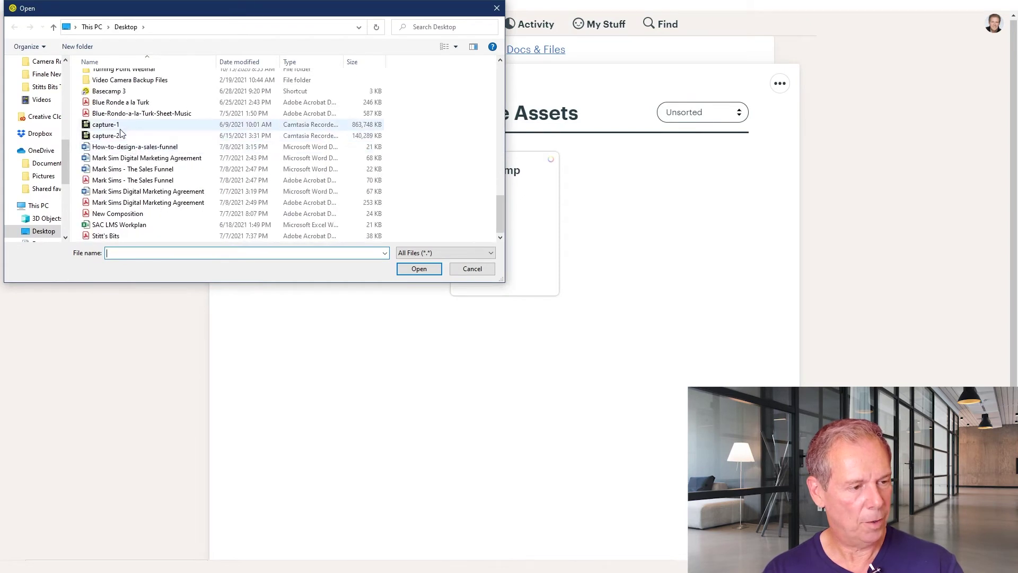
click(124, 146)
click(418, 269)
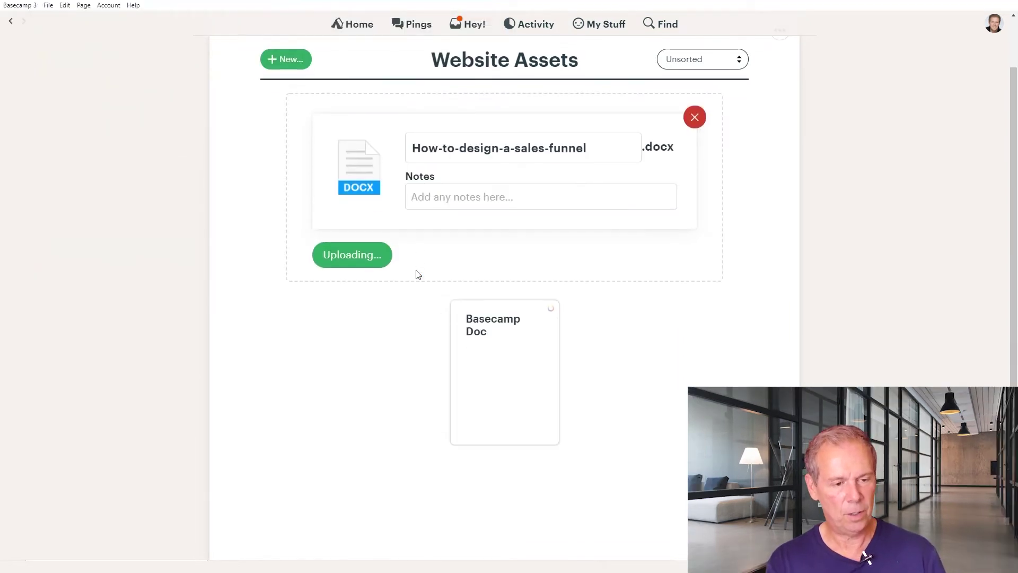
click(406, 263)
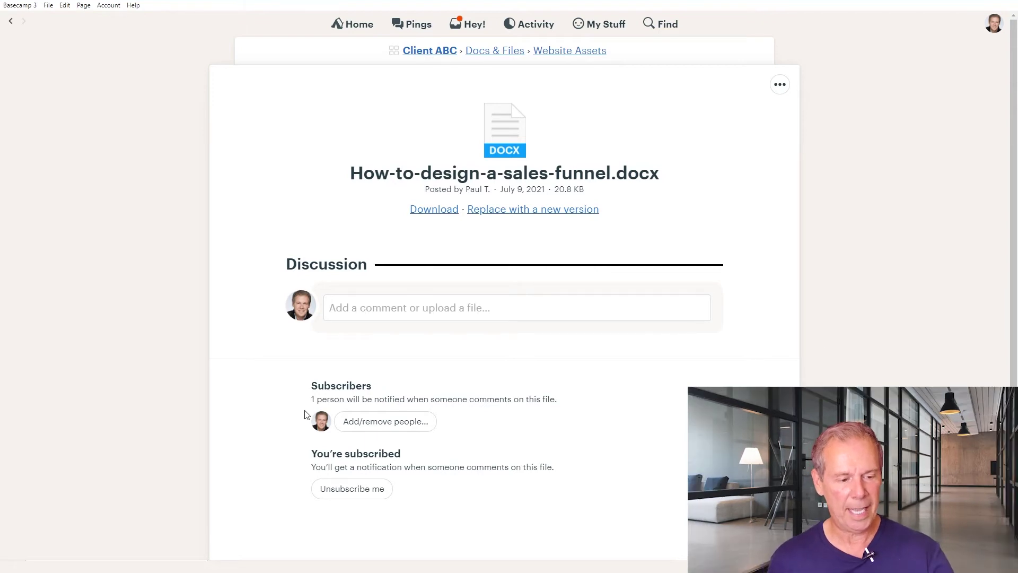
Review who gets notified about the file's comments, then go back to the Client ABC overview.
drag(380, 392, 317, 387)
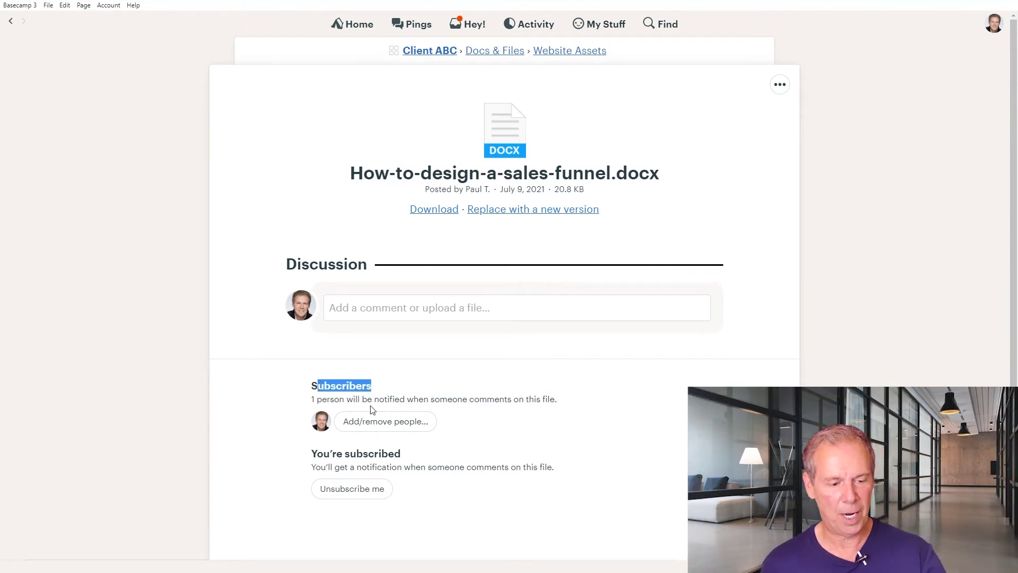
click(383, 421)
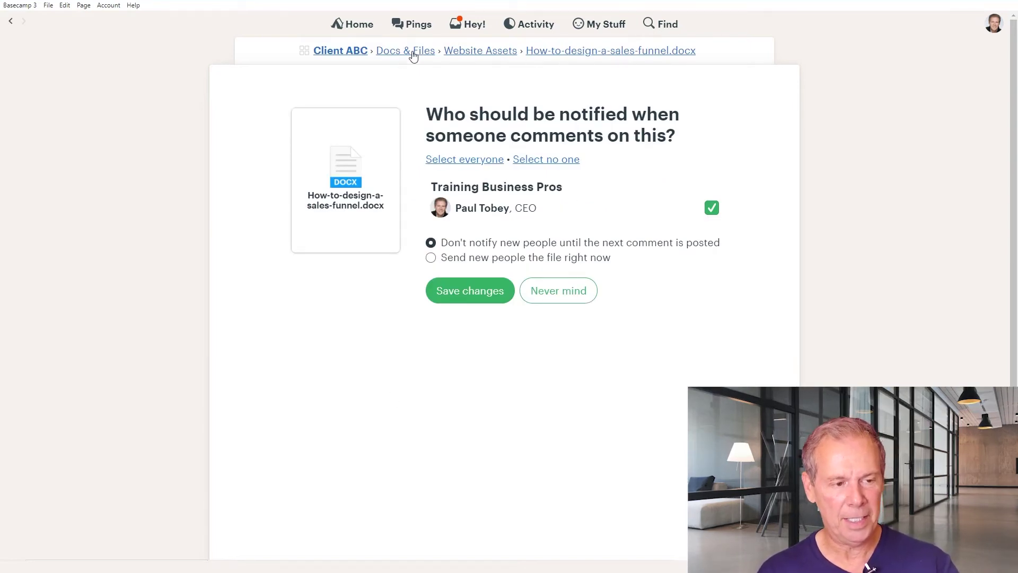
click(343, 51)
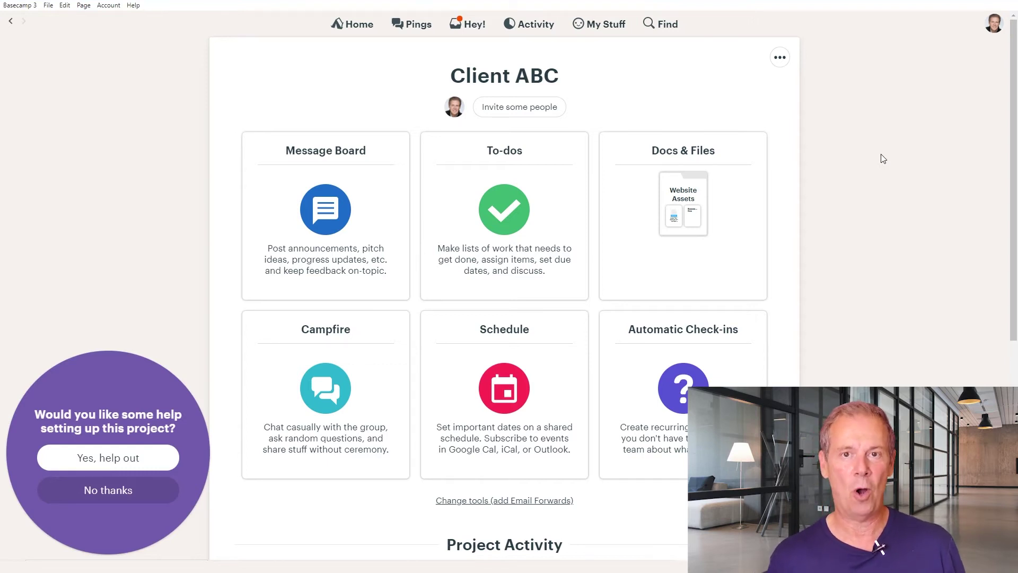
click(685, 154)
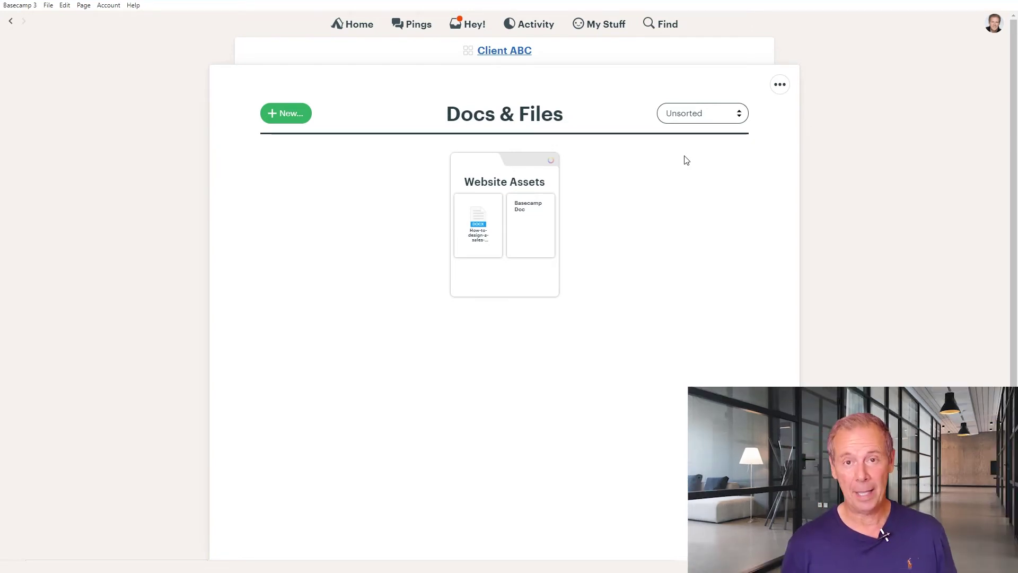
click(492, 51)
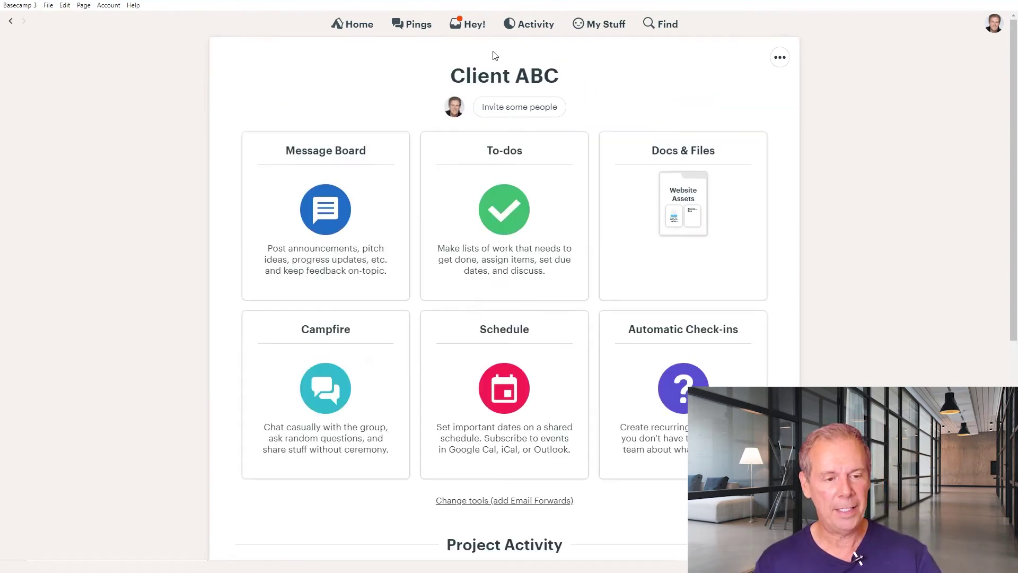
click(689, 163)
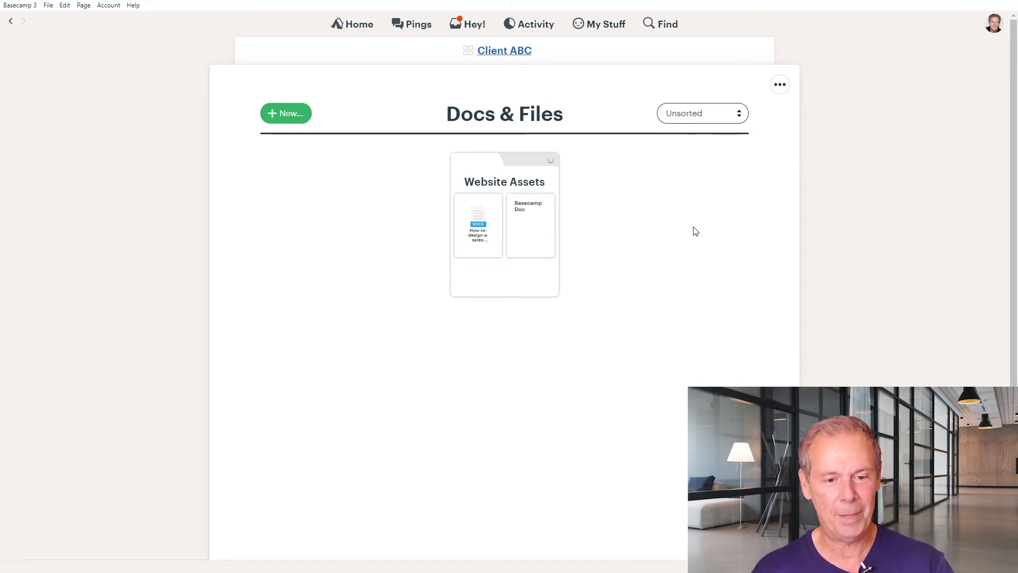
click(495, 54)
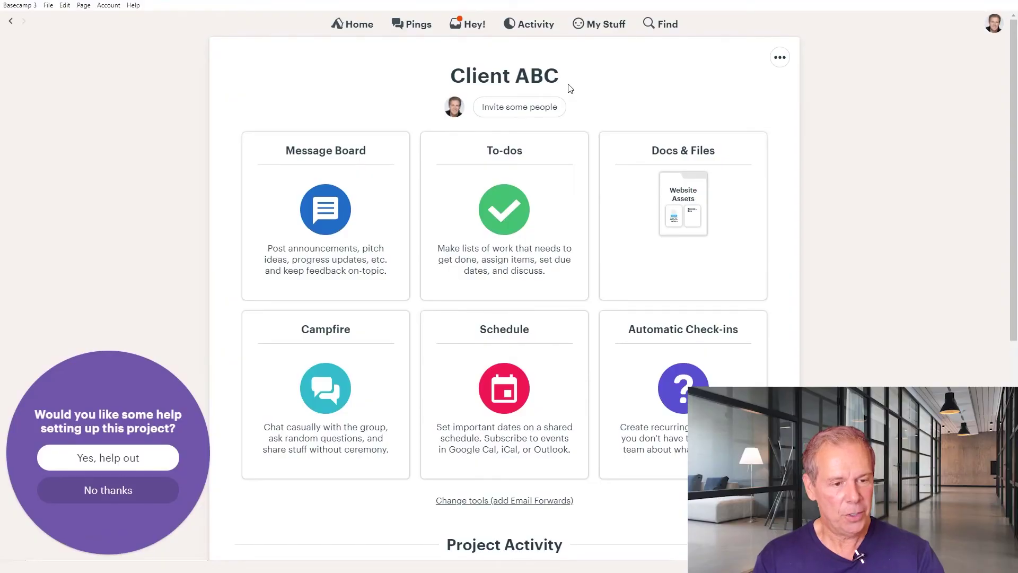
Add a to-do list named 'Do these tasks first, assigned by CEO' in the project's To-dos.
click(496, 159)
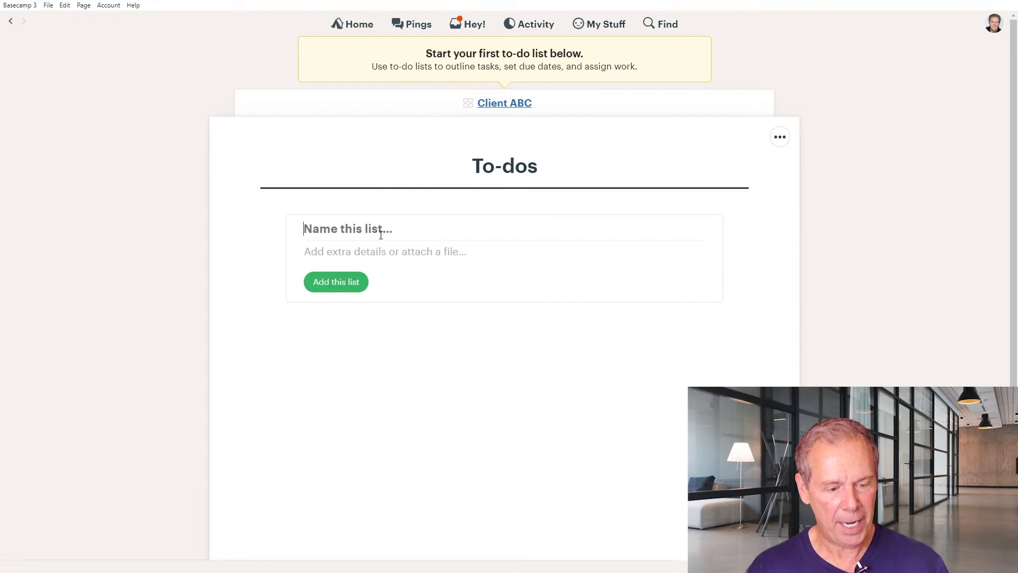
text(Do these )
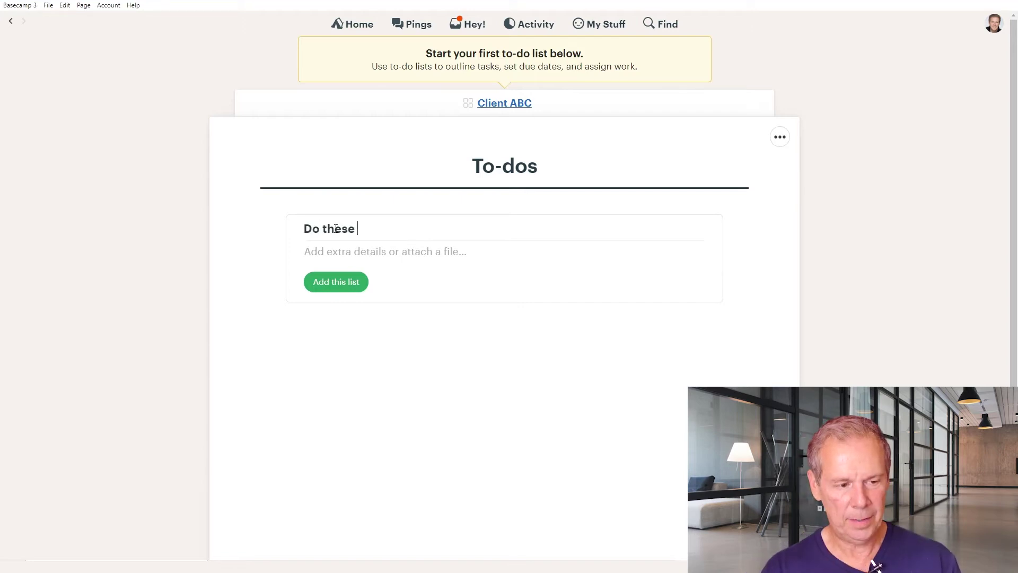
text(tasks this)
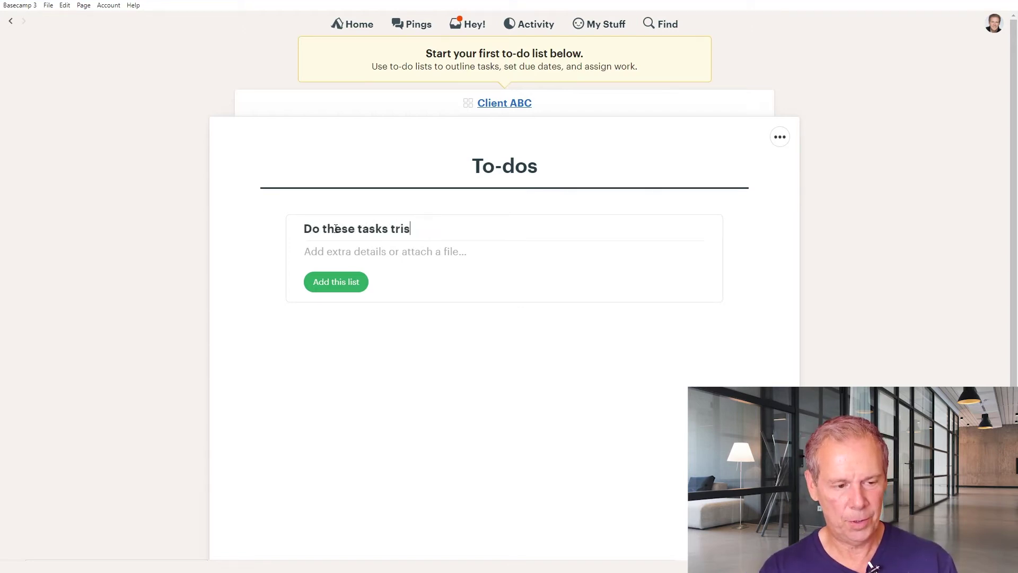
key(BackSpace)
key(BackSpace)
key(BackSpace)
key(BackSpace)
text(first, assi)
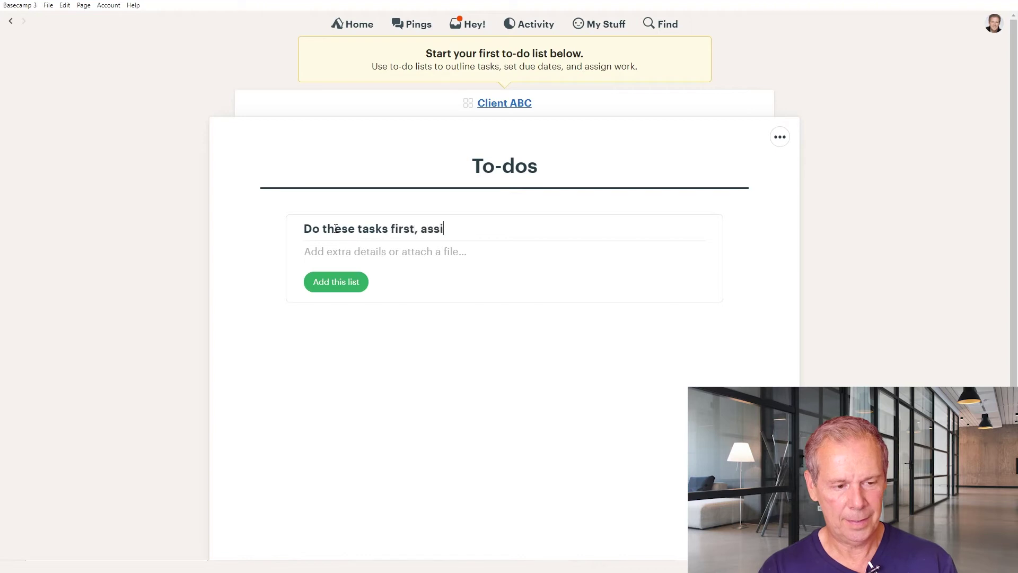
text(gned by CEO)
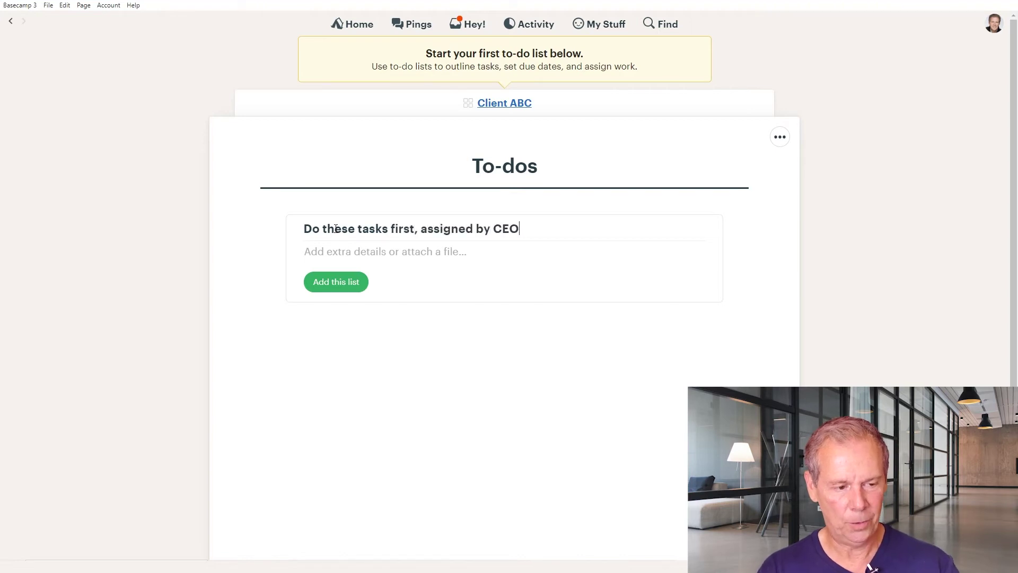
click(348, 292)
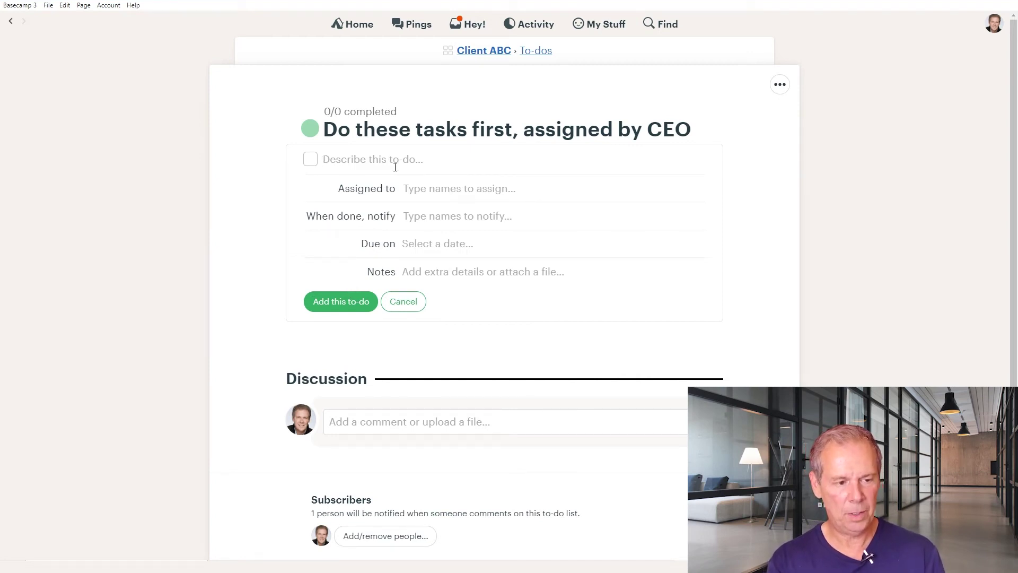
Draft the to-do 'Get the homepage design finished', assigned to a suggested person, due July 16, 2021.
text(Get the homepage )
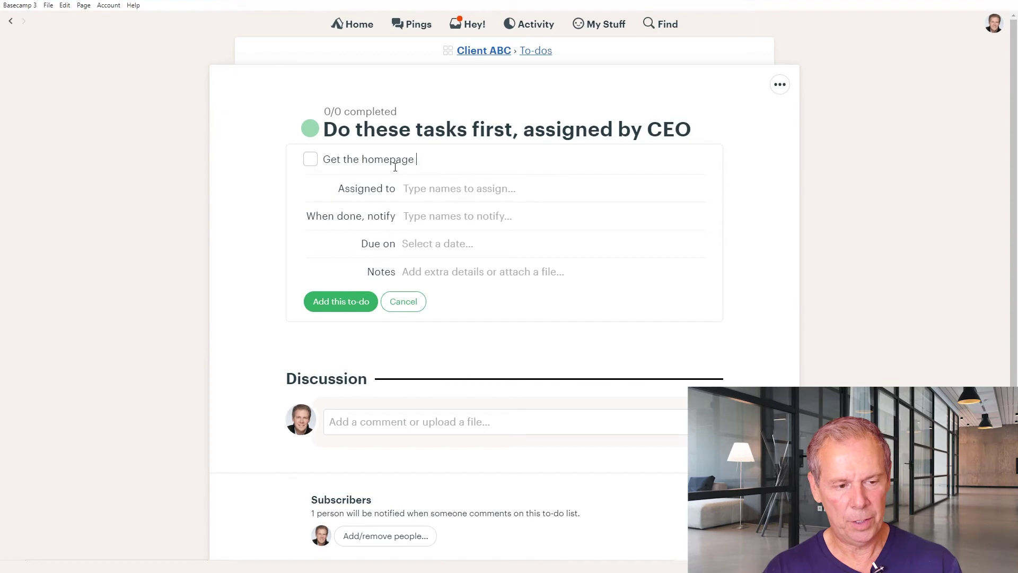
text(design finis)
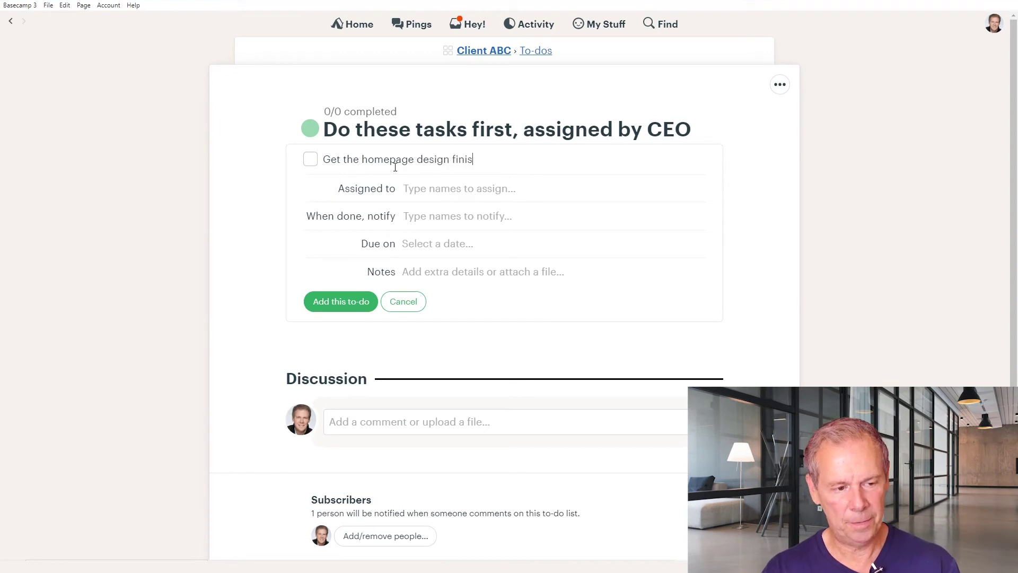
text(hed)
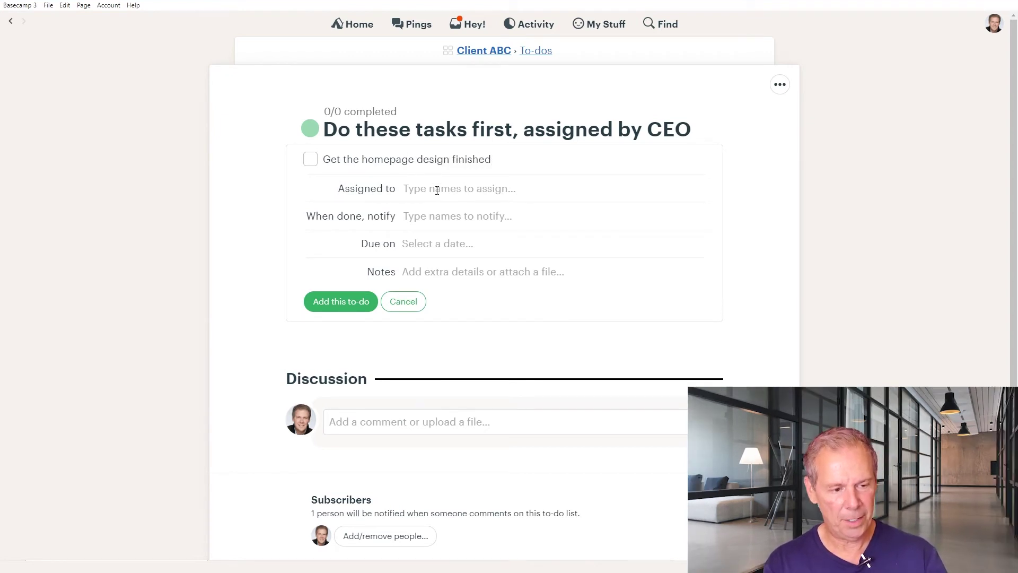
click(437, 190)
text(pa)
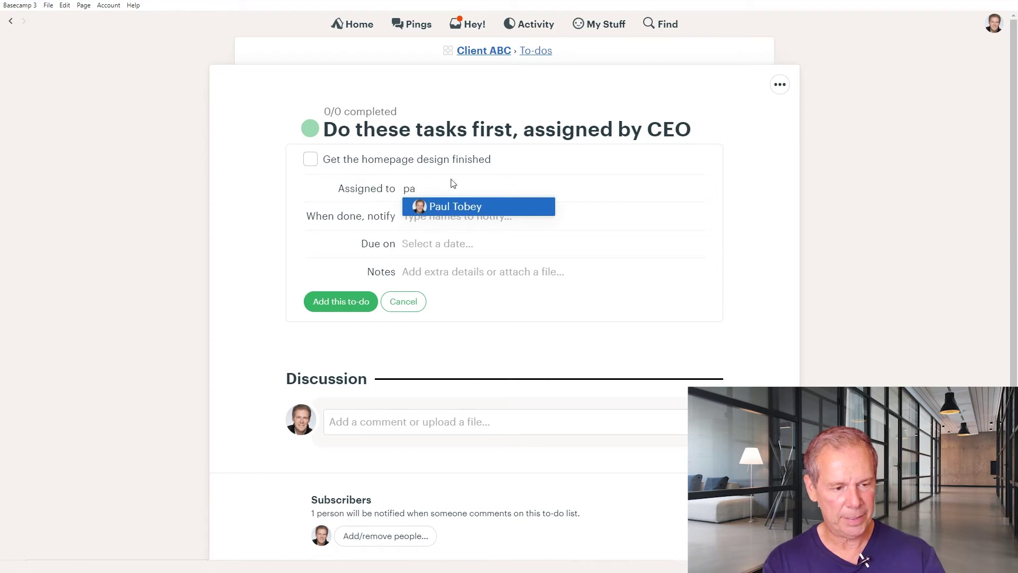
click(463, 206)
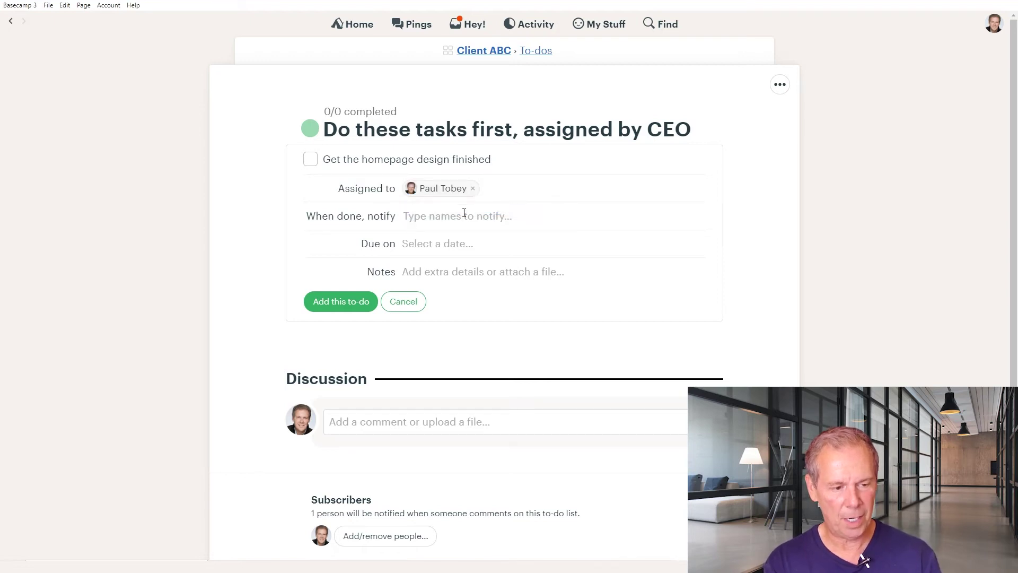
text(paul)
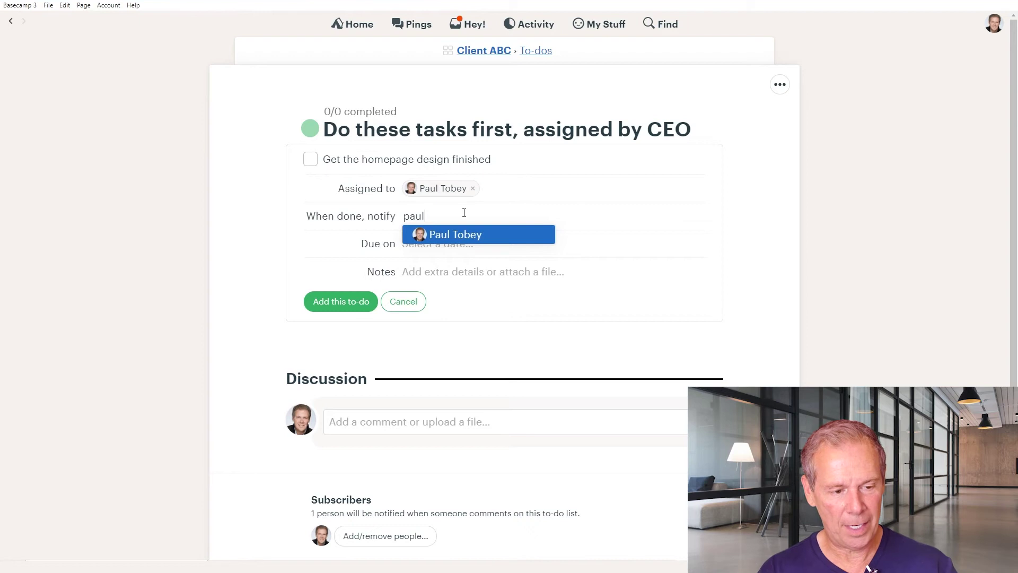
click(466, 234)
click(466, 249)
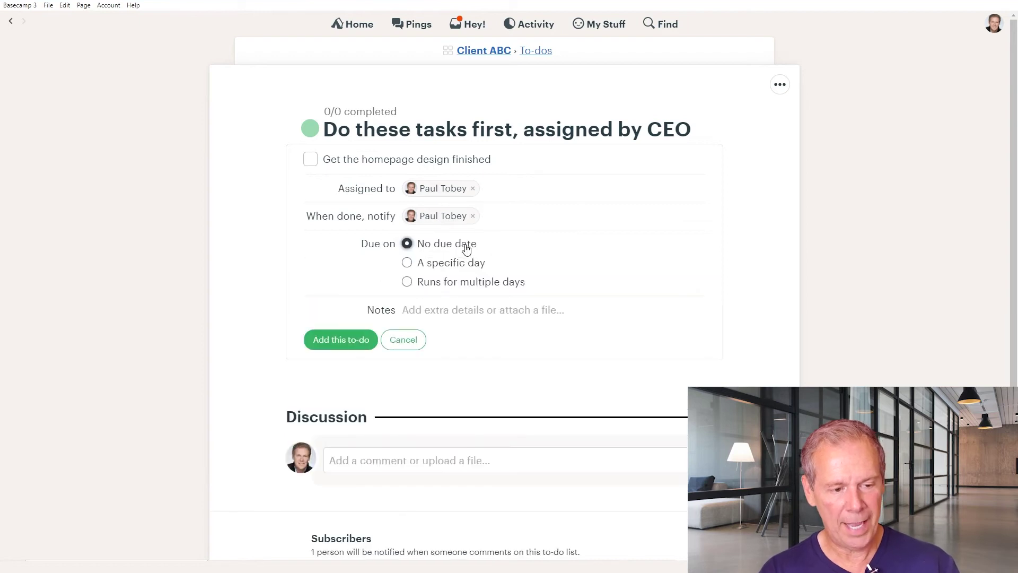
click(461, 258)
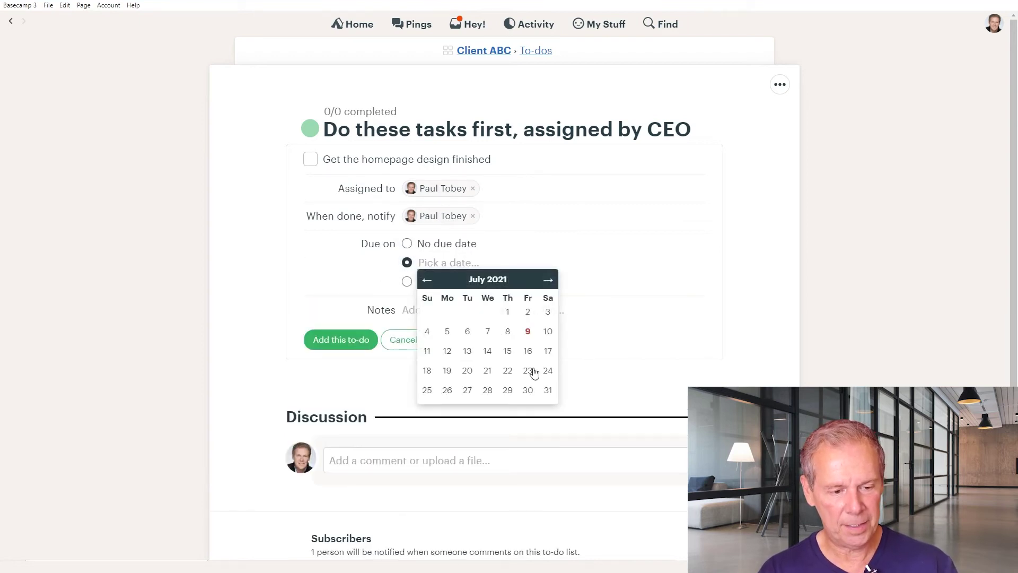
click(528, 351)
Write notes 'here is what you need to do...' with a bulleted list, then discard the to-do.
click(446, 318)
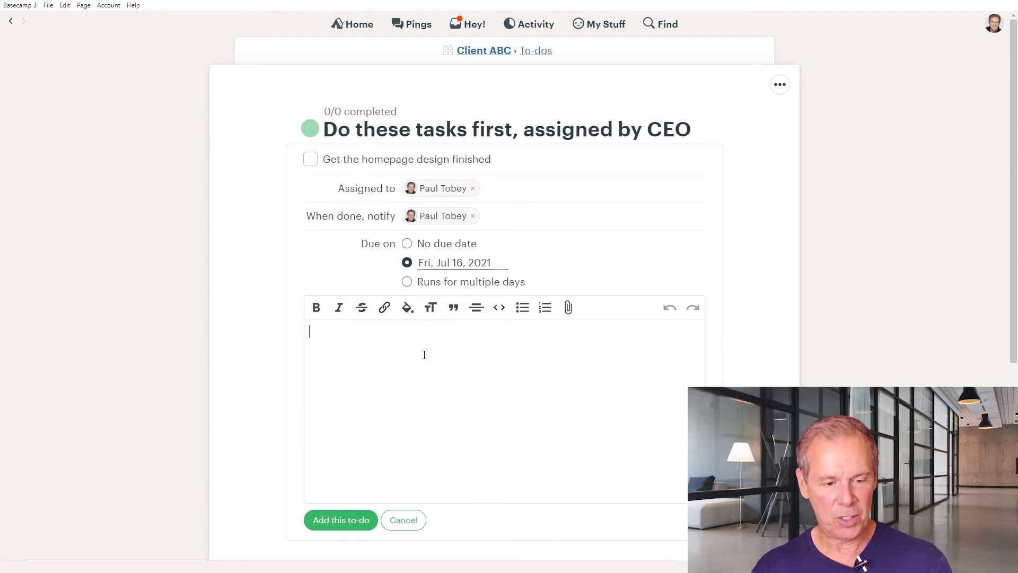
click(567, 307)
click(492, 269)
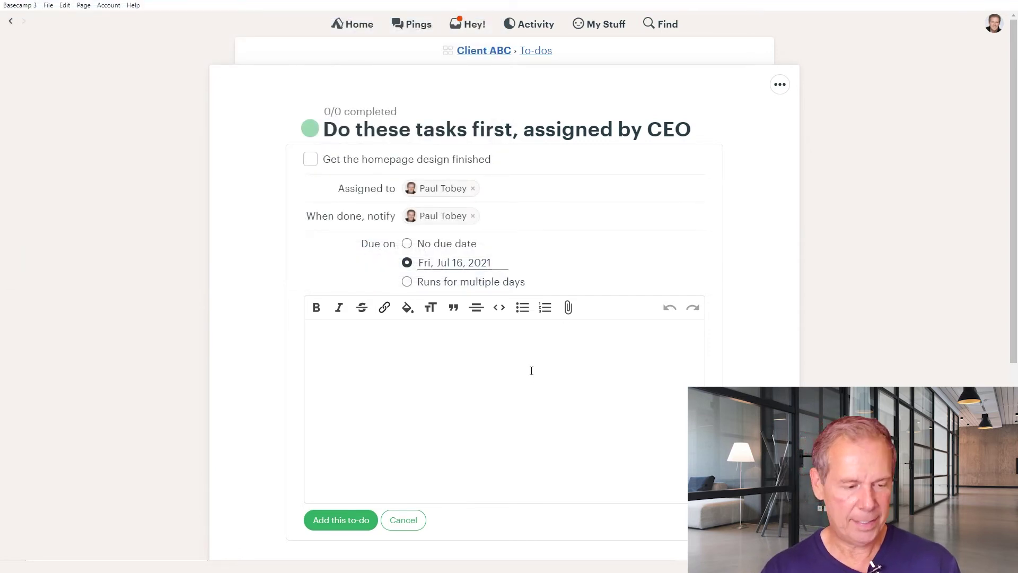
text(here is what y)
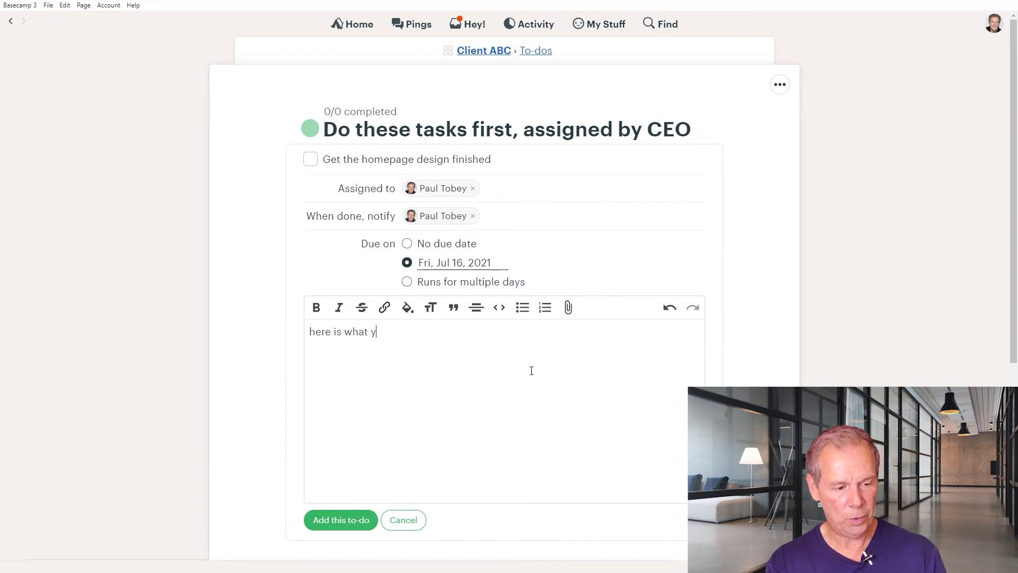
text(ou need to do.)
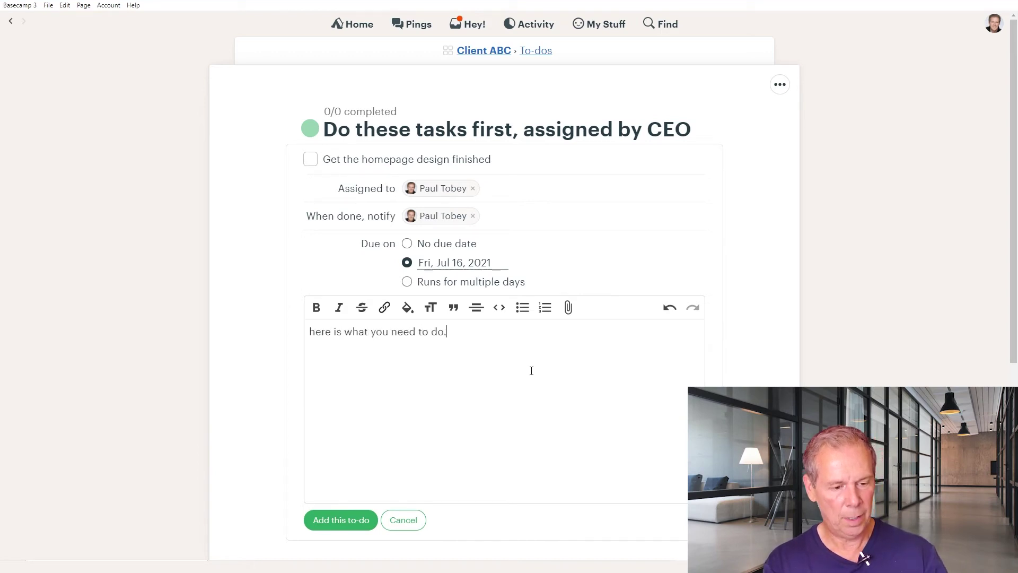
text(..)
key(Return)
click(520, 309)
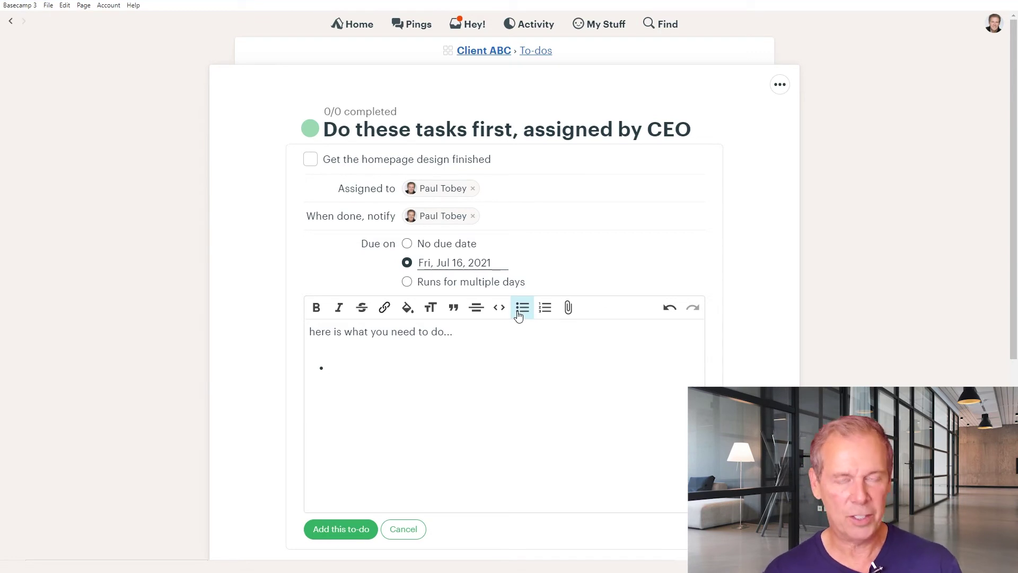
click(405, 530)
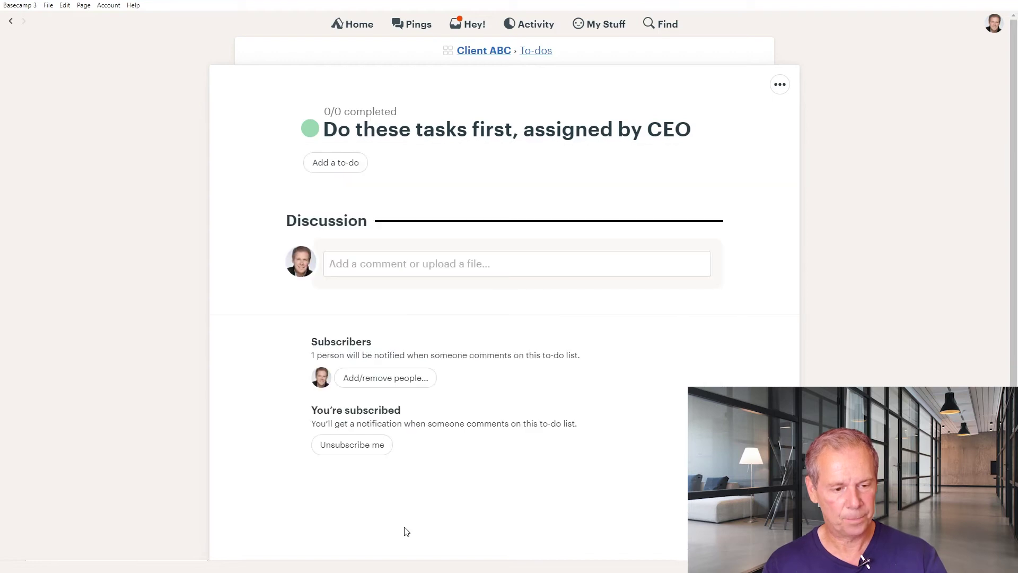
Leave the Client ABC to-do form and return to the Home page's projects grid.
click(336, 161)
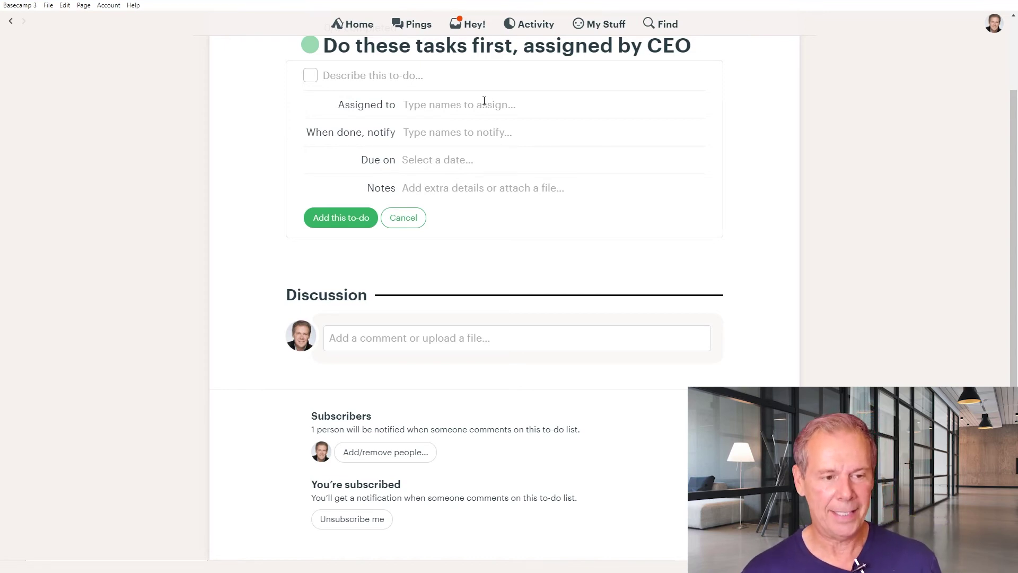
scroll(813, 304, up, 2)
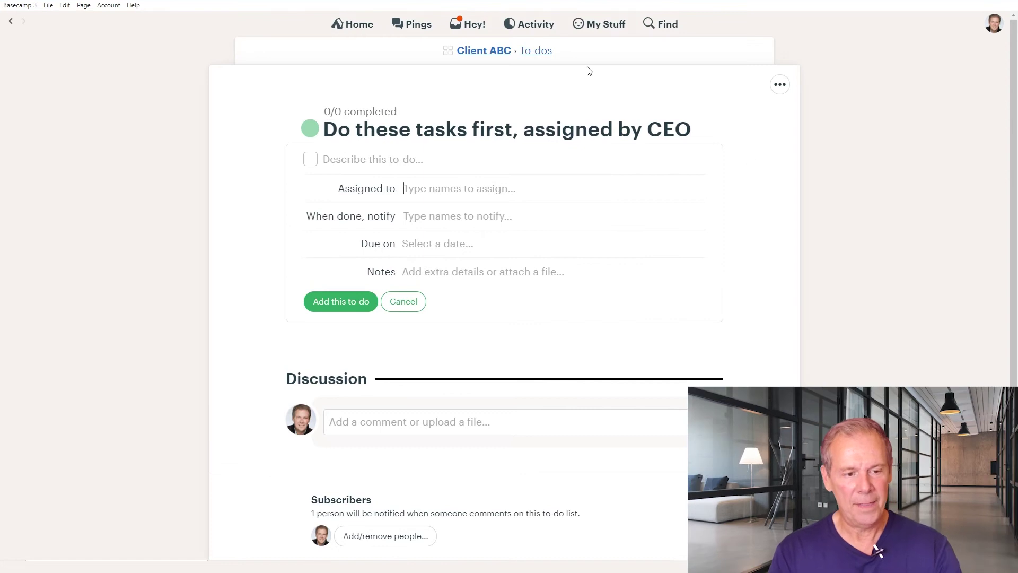
click(479, 53)
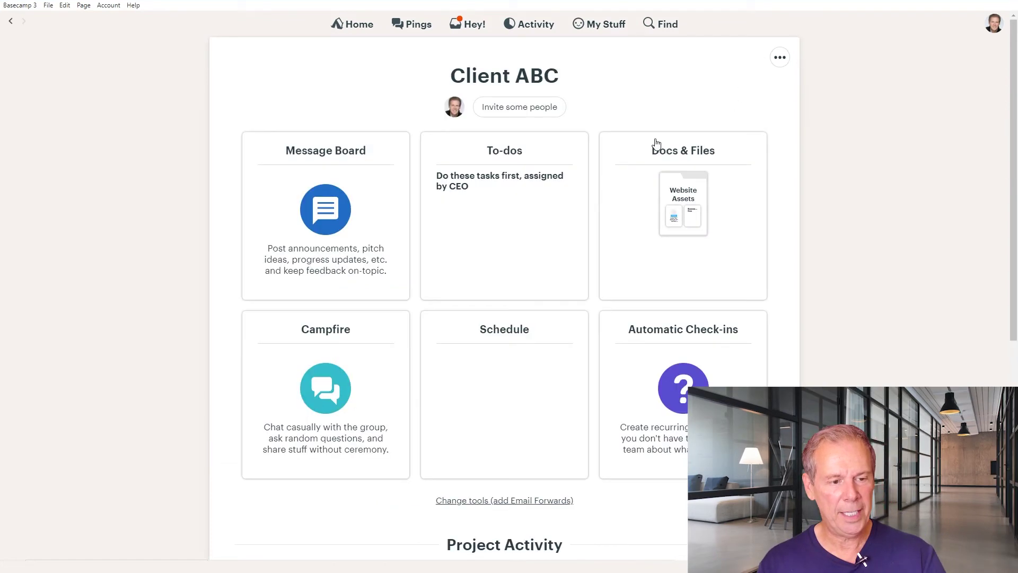
click(364, 26)
scroll(806, 153, down, 2)
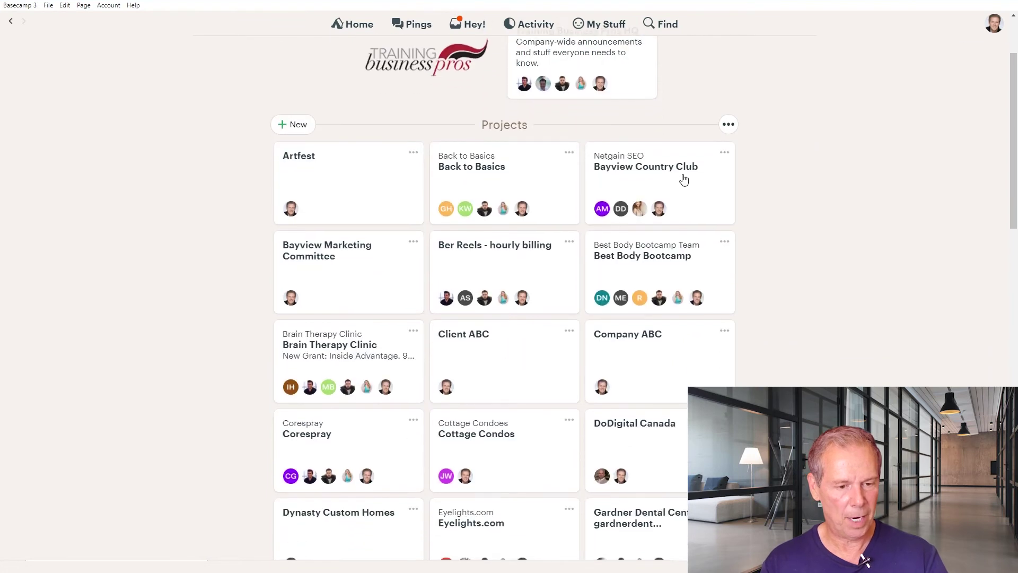
In That's Ambitious, mark the livestream page to-do as done and return to the project overview.
click(681, 175)
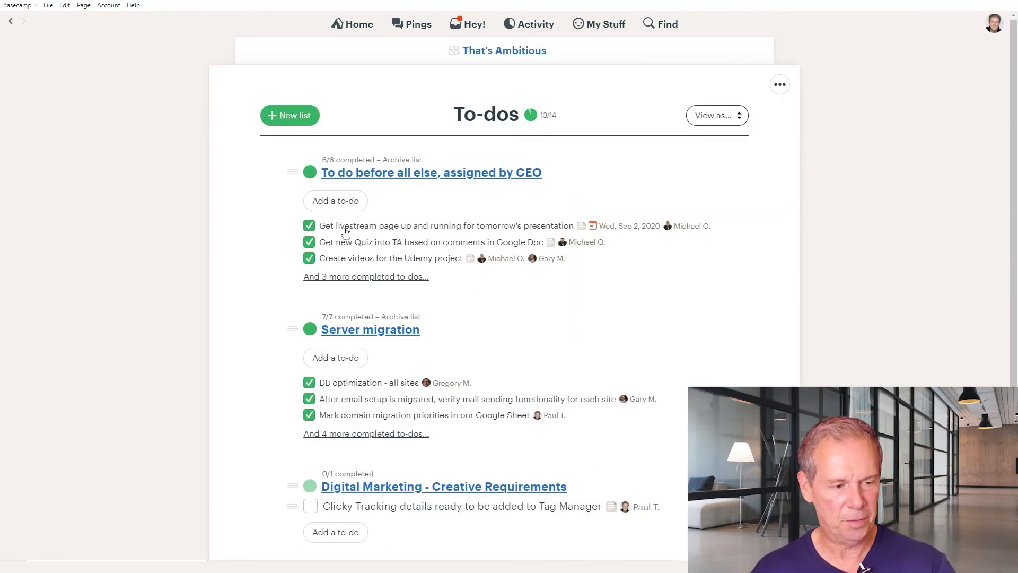
click(309, 226)
click(310, 193)
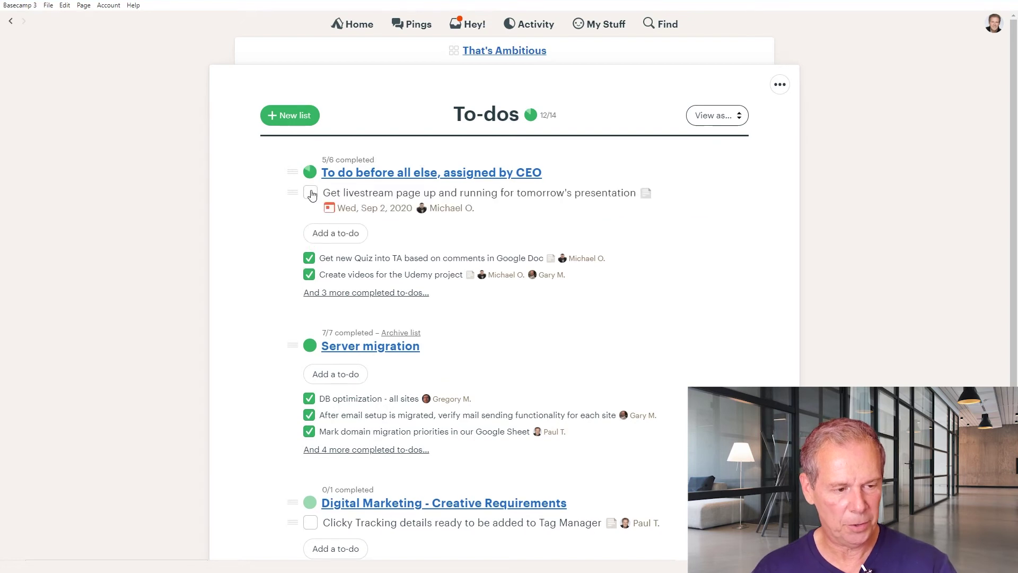
scroll(409, 176, down, 1)
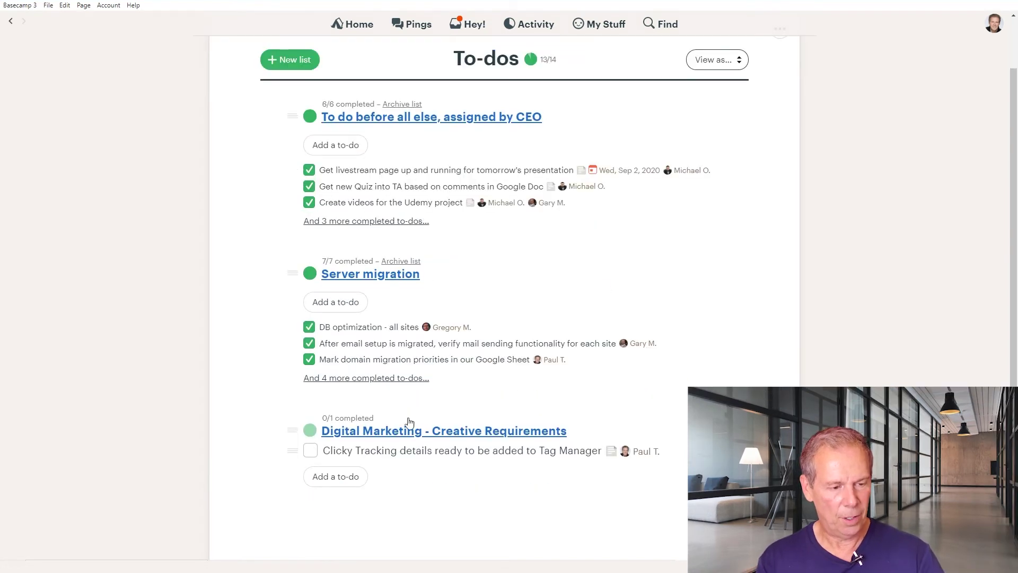
scroll(795, 251, up, 1)
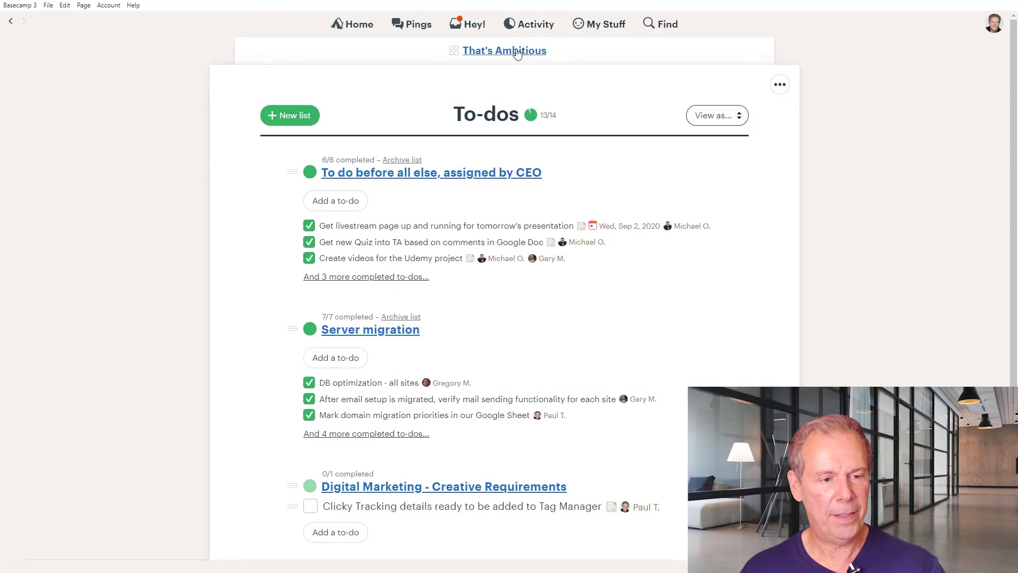
click(516, 51)
click(347, 23)
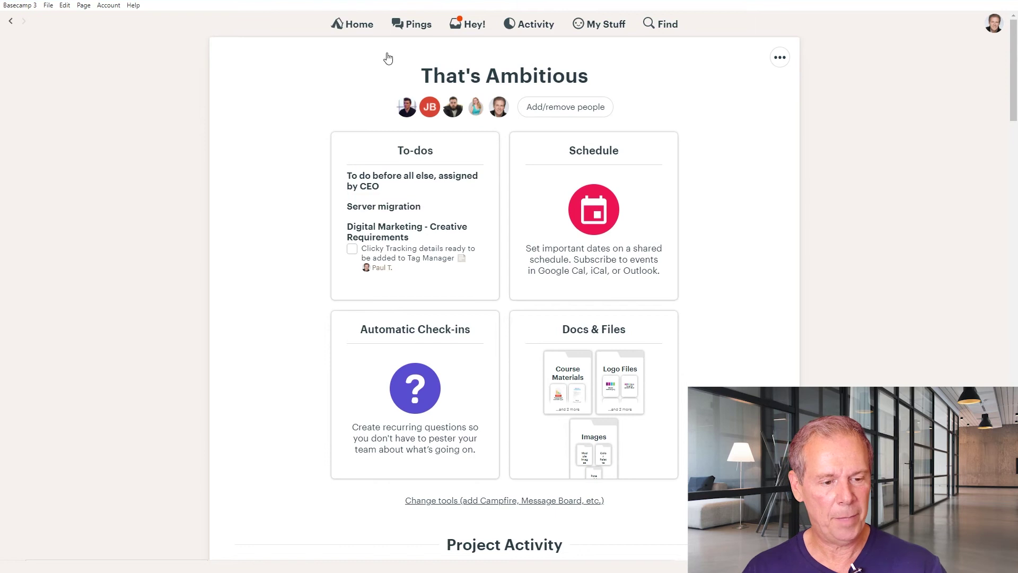
Open the Client ABC project from Home and show its recent Pings.
scroll(493, 371, down, 3)
scroll(489, 401, down, 1)
click(472, 280)
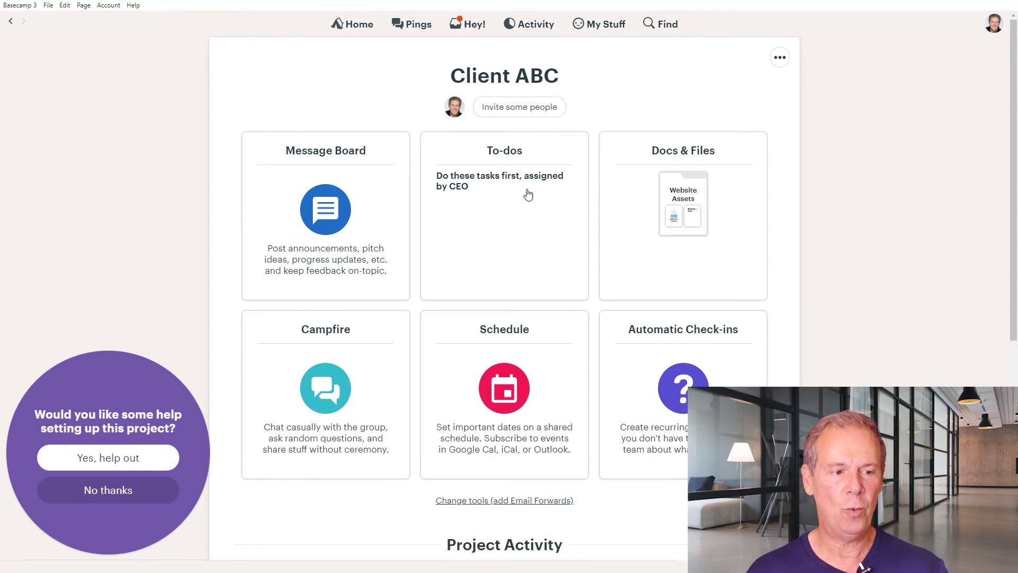
click(414, 27)
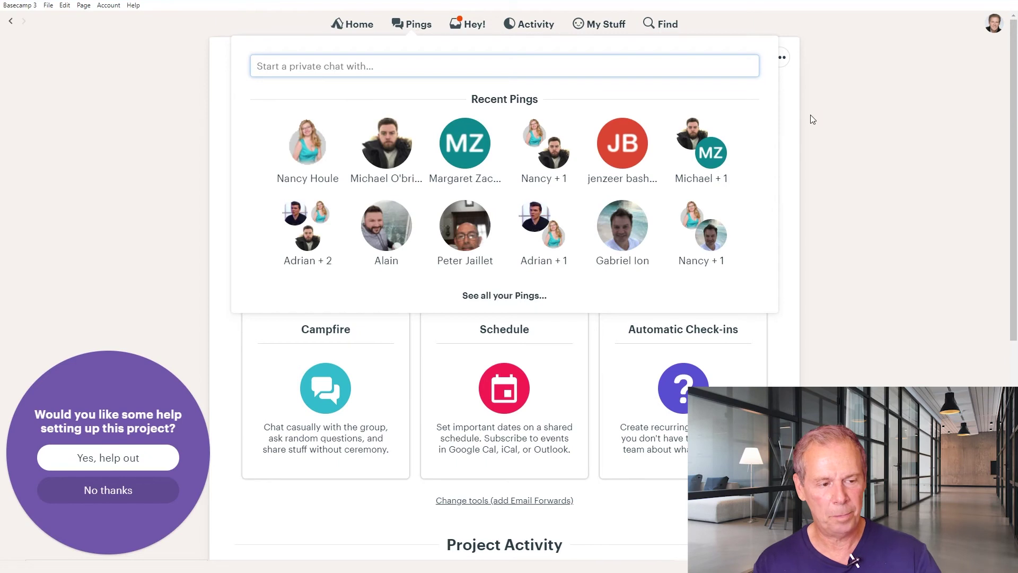
Open a teammate's Ping and draft 'can you check out the new task that I just sent you....'.
click(386, 170)
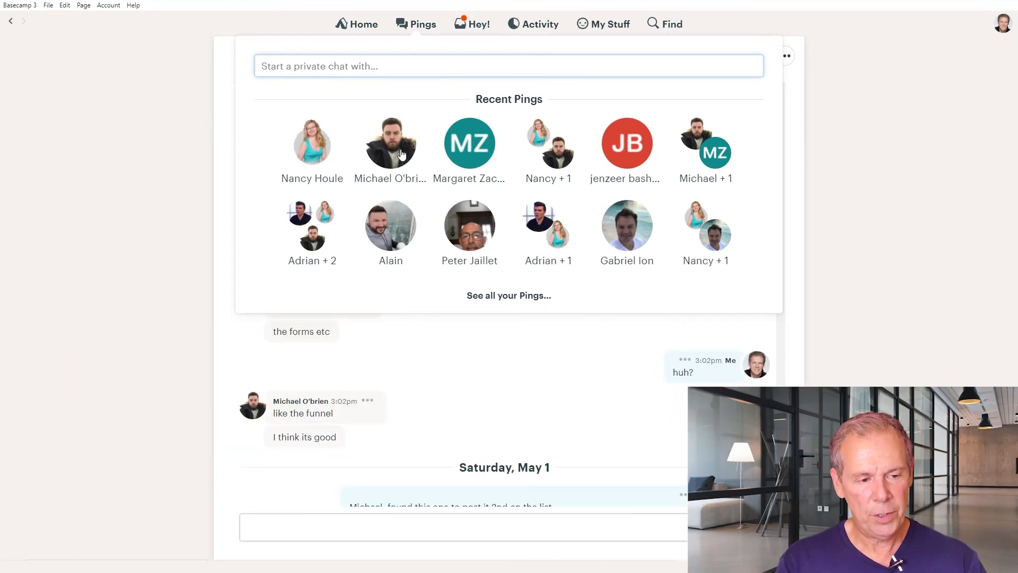
click(402, 154)
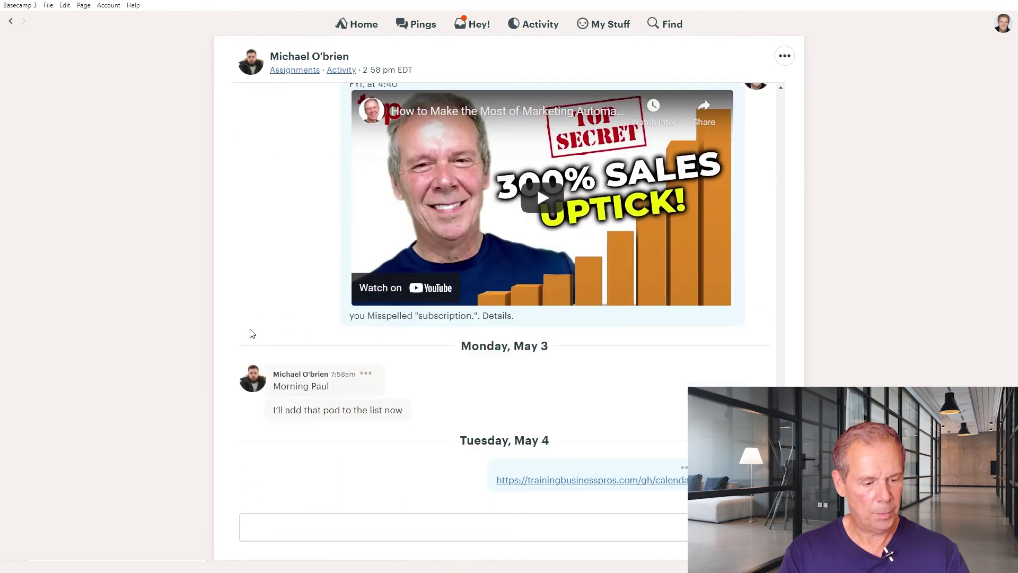
click(378, 531)
text(Hey Michael can you )
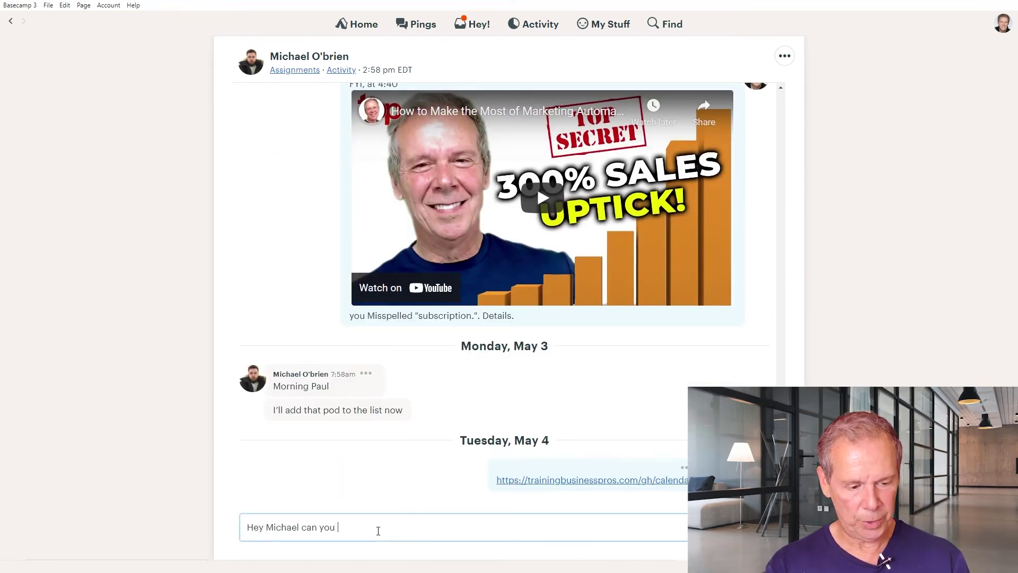
text(check out)
key(BackSpace)
text(out the new task that I just sent you....)
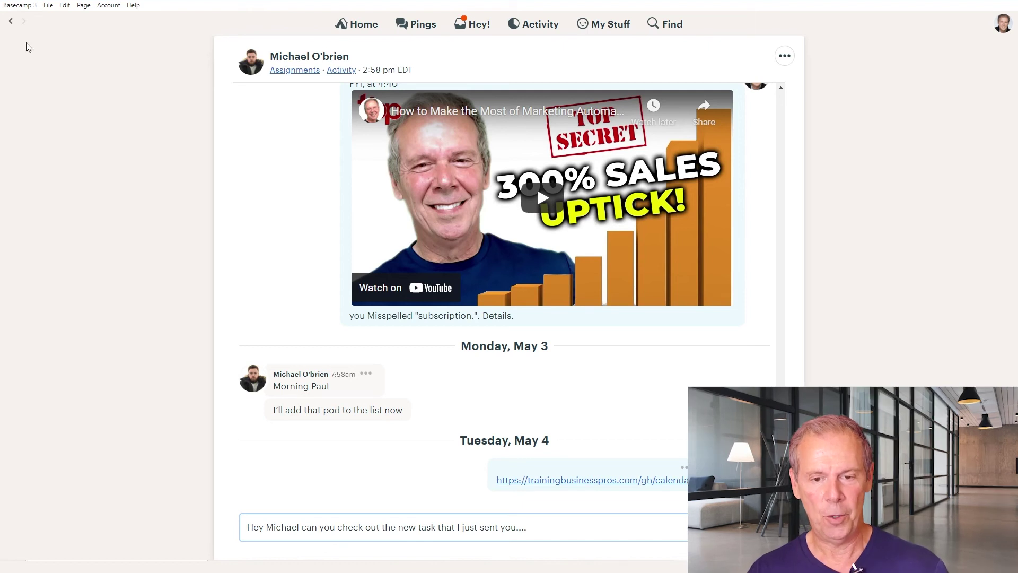
click(1004, 26)
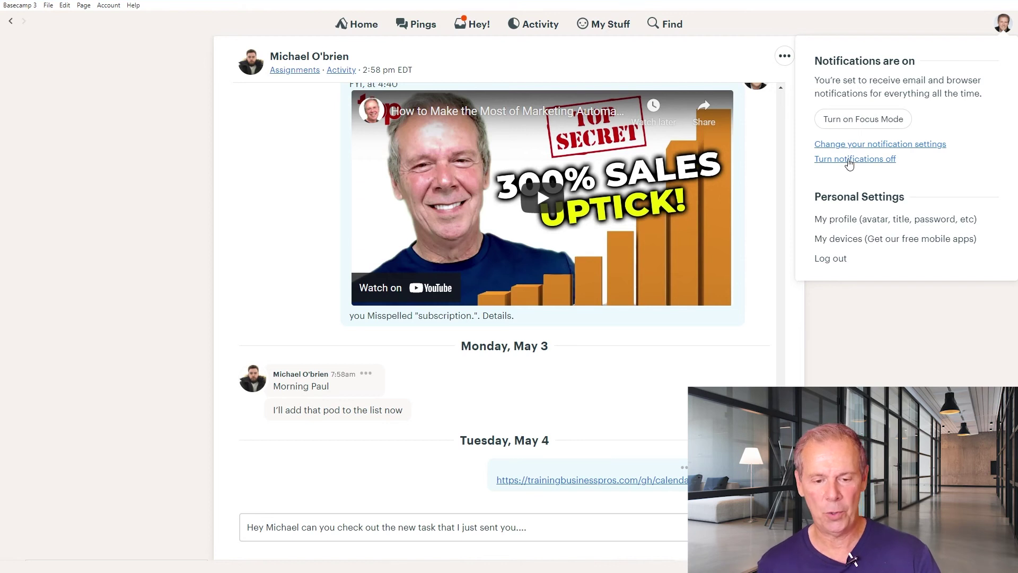
click(880, 312)
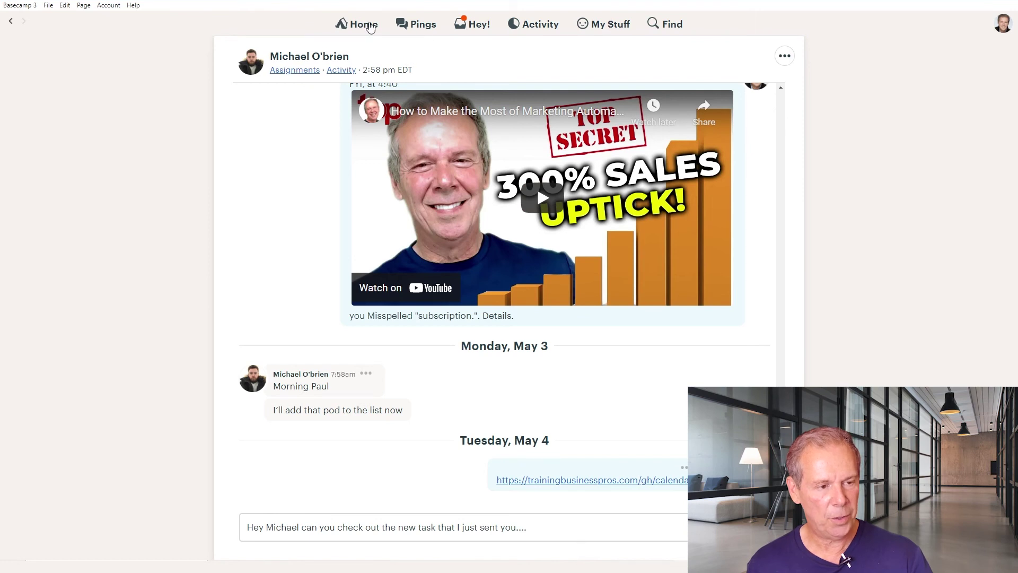
Go back from the chat to Home and reopen the Client ABC project.
click(370, 25)
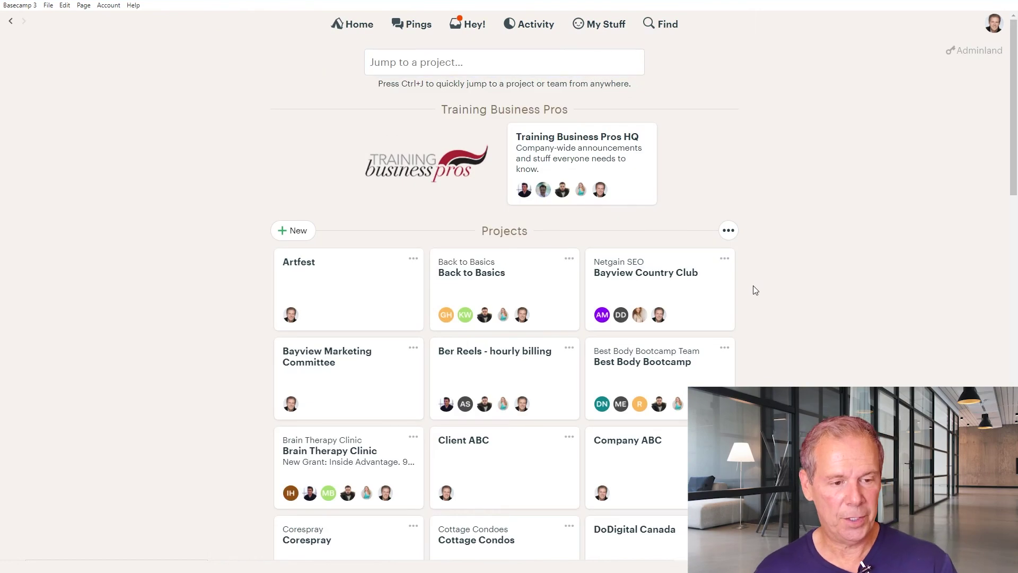
scroll(709, 274, down, 2)
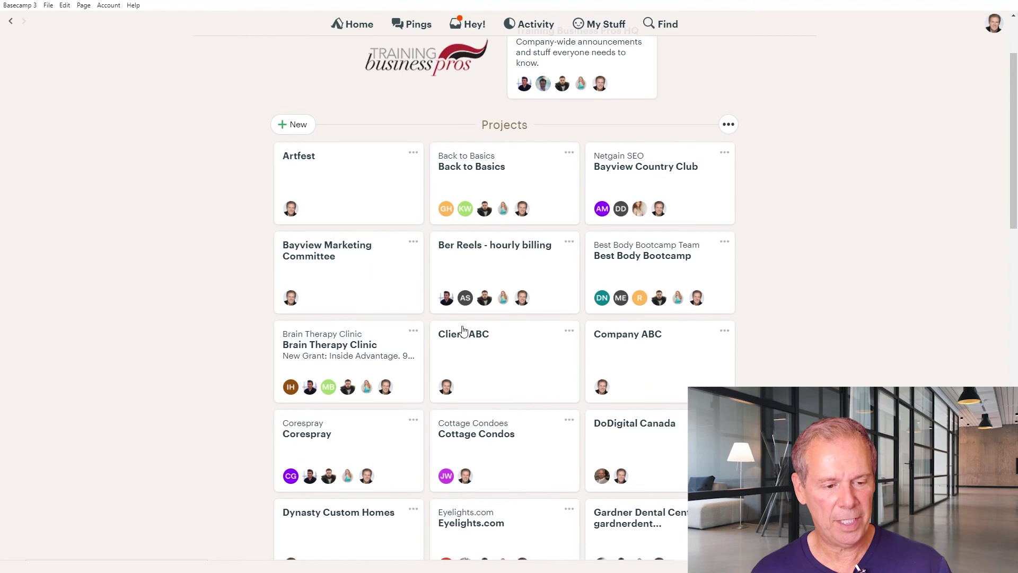
click(463, 331)
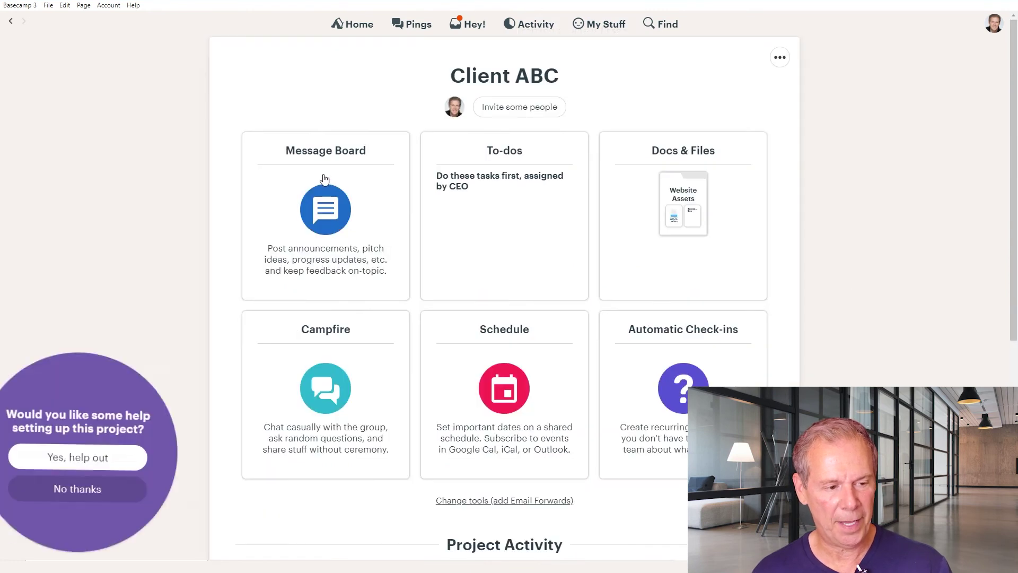
Start a Message Board post titled 'hey everyone', view the categories, then abandon it.
click(312, 159)
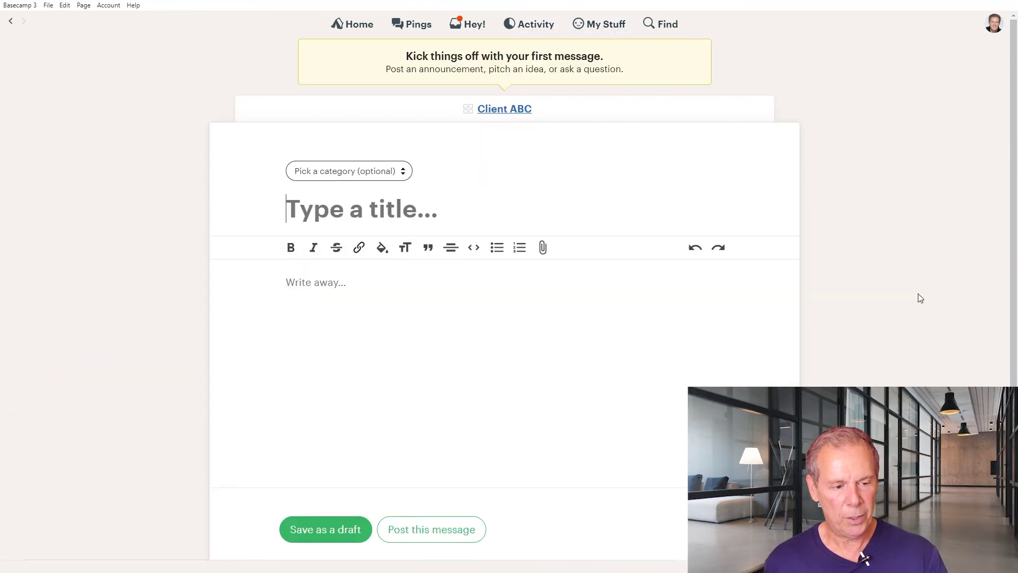
text(hey everyone)
click(415, 344)
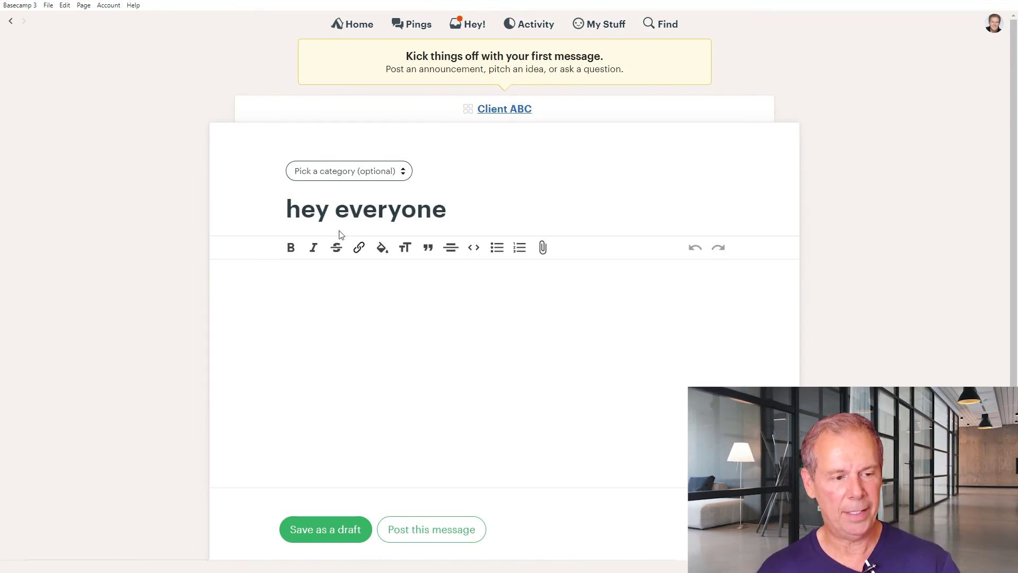
click(384, 177)
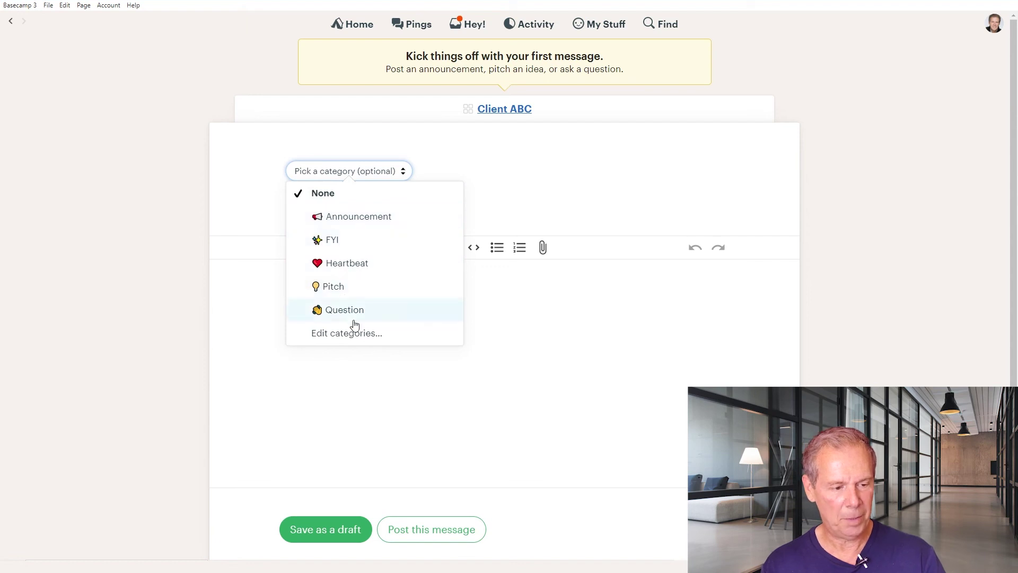
click(673, 317)
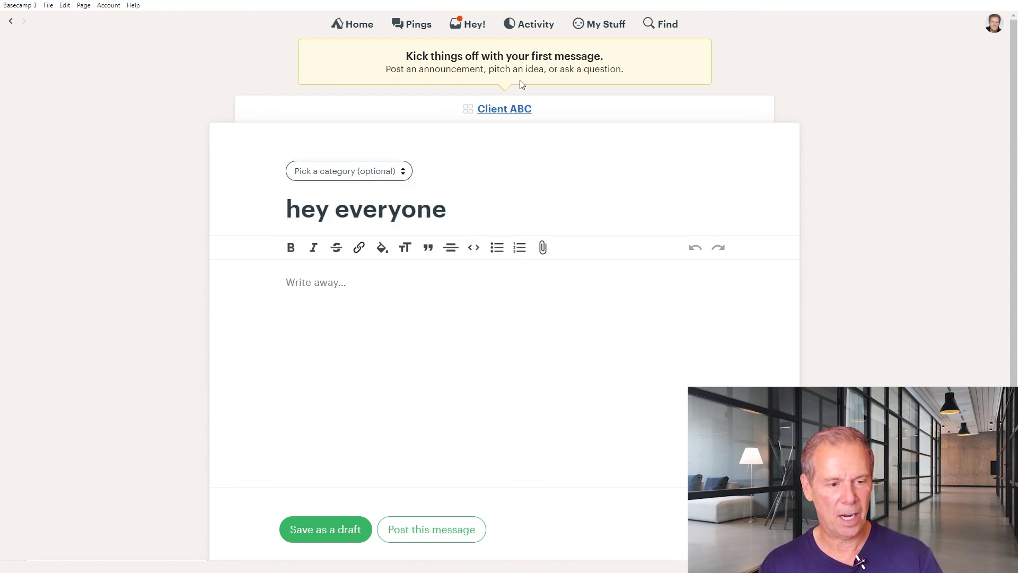
click(508, 111)
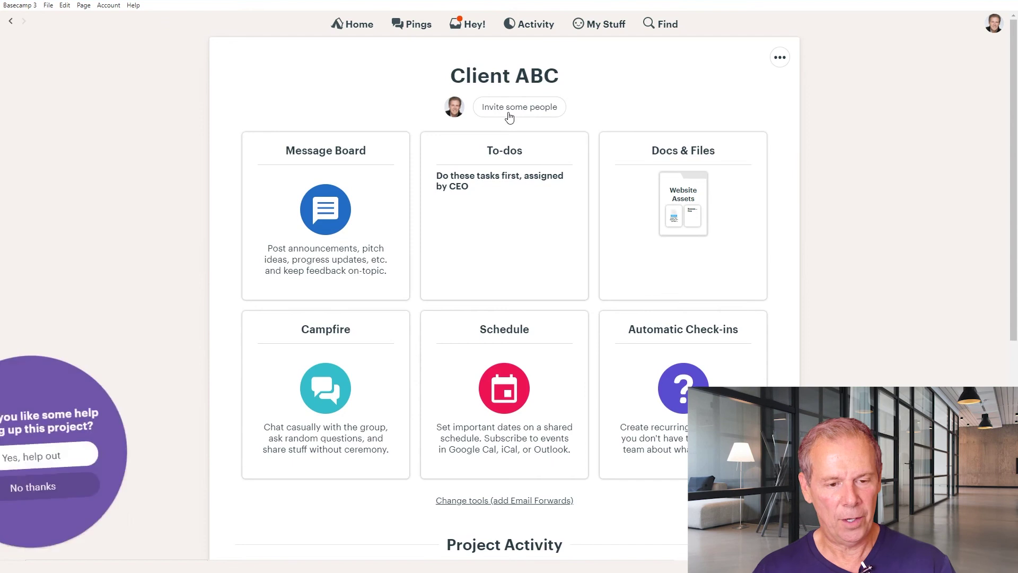
click(308, 342)
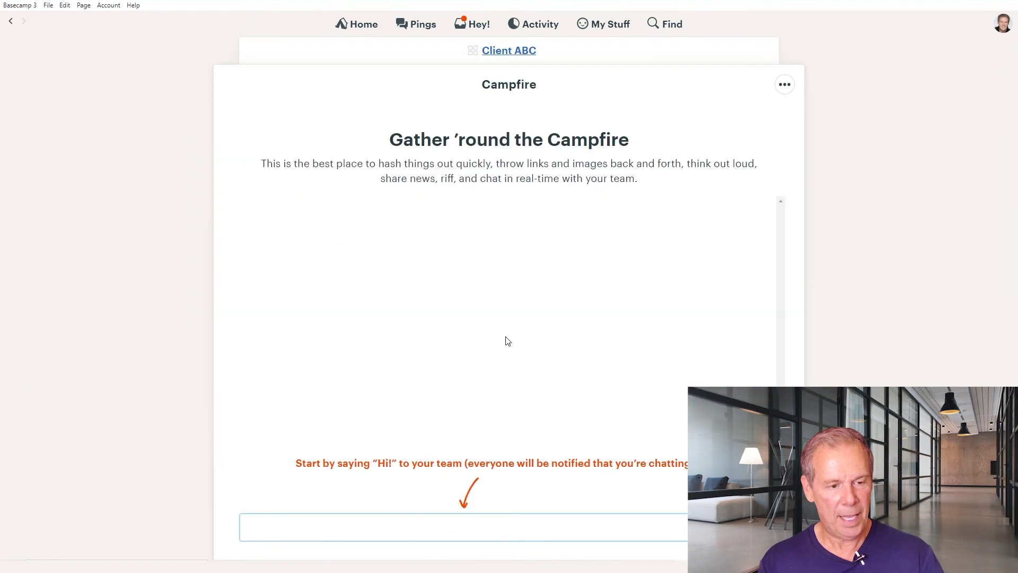
click(519, 48)
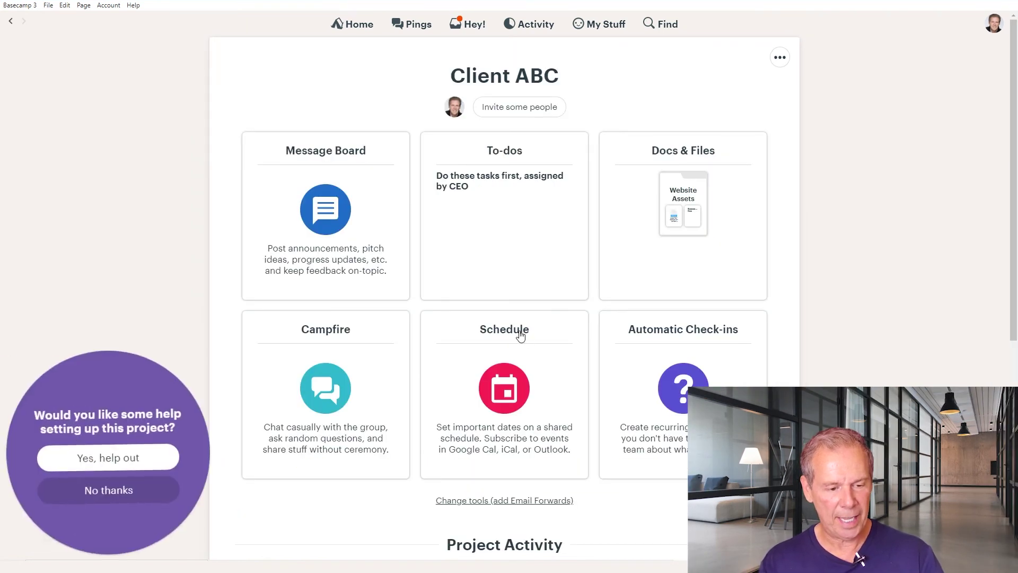
click(525, 339)
click(489, 51)
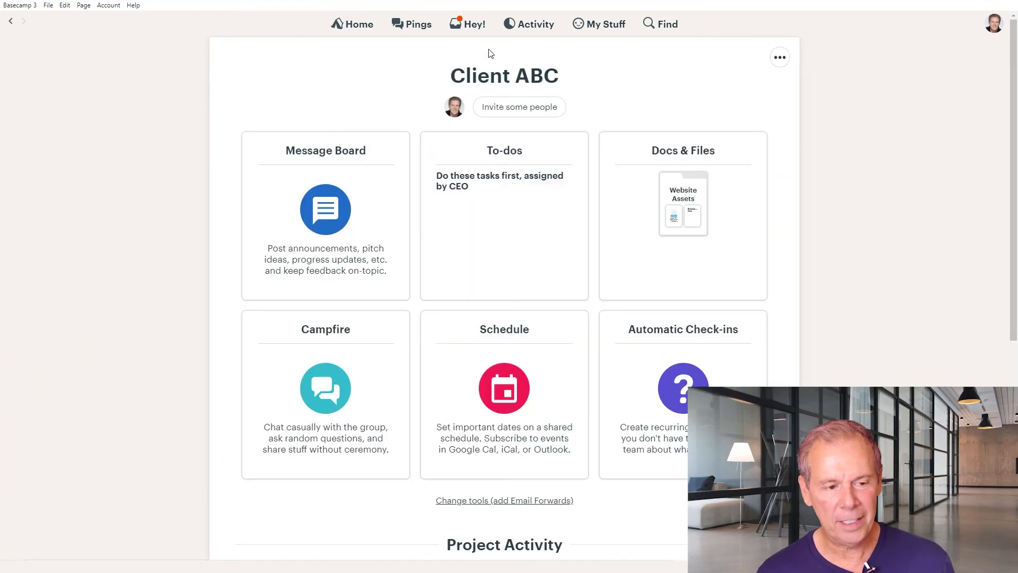